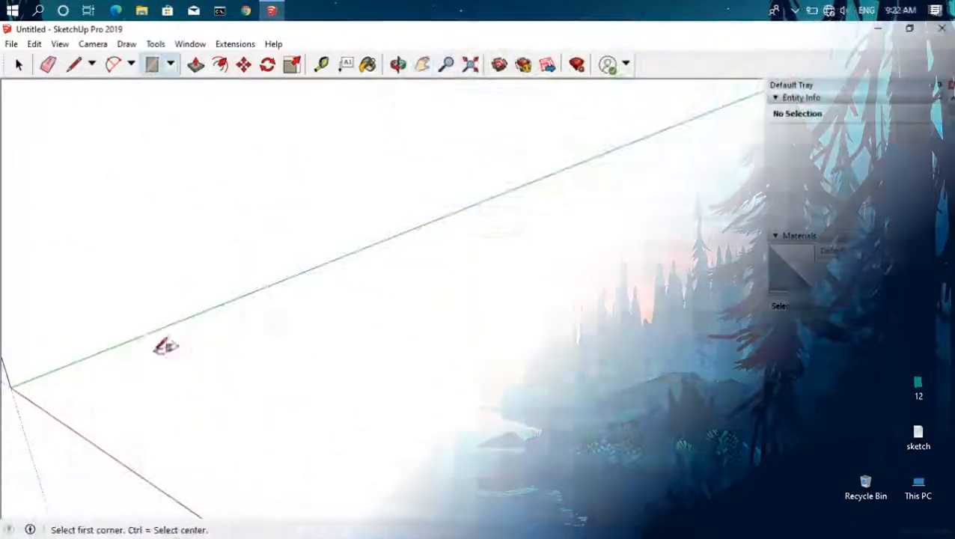
Step: Draw a long, narrow rectangle on the ground beside the green axis and extrude it 3 m upward into a wall
click(151, 348)
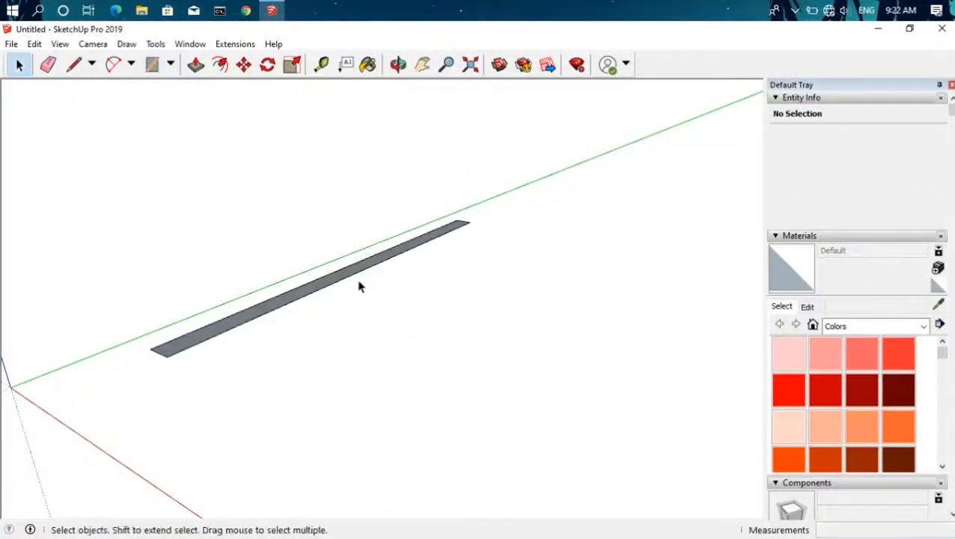
scroll(360, 287, up, 2)
click(329, 286)
key(p)
click(329, 276)
text(3)
key(Return)
scroll(333, 243, down, 3)
Step: Draw a full-height rectangle in the middle of the wall's front face and make it a group
click(423, 65)
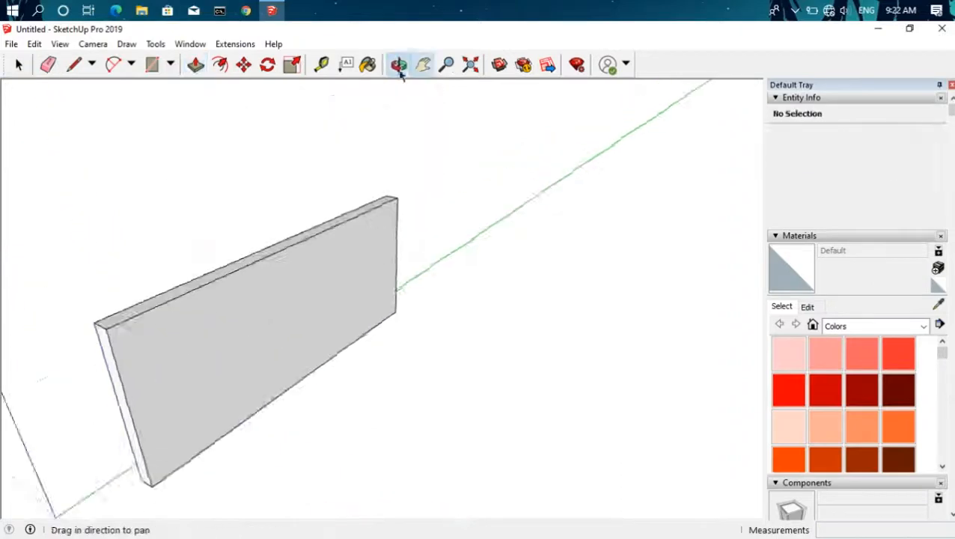
click(398, 65)
drag(351, 143, 240, 292)
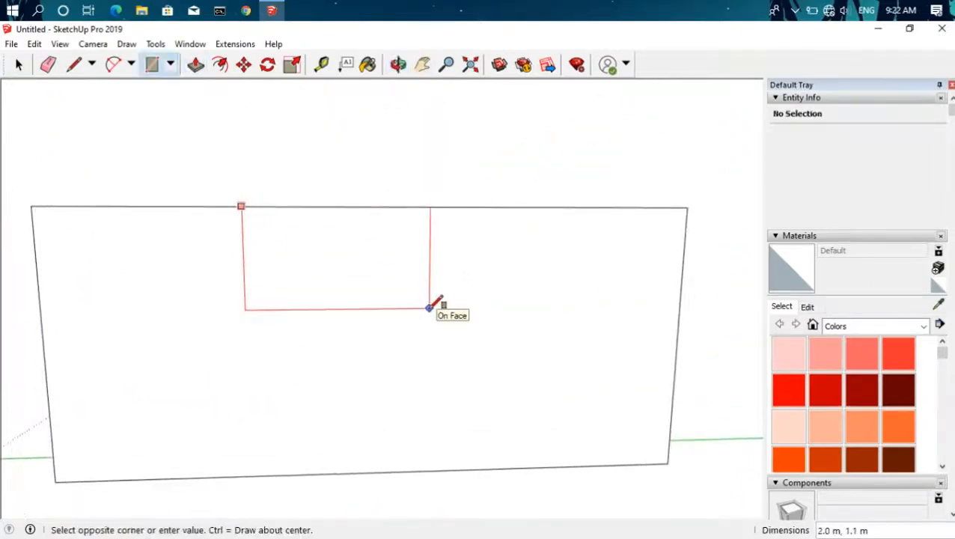
double_click(318, 234)
right_click(316, 232)
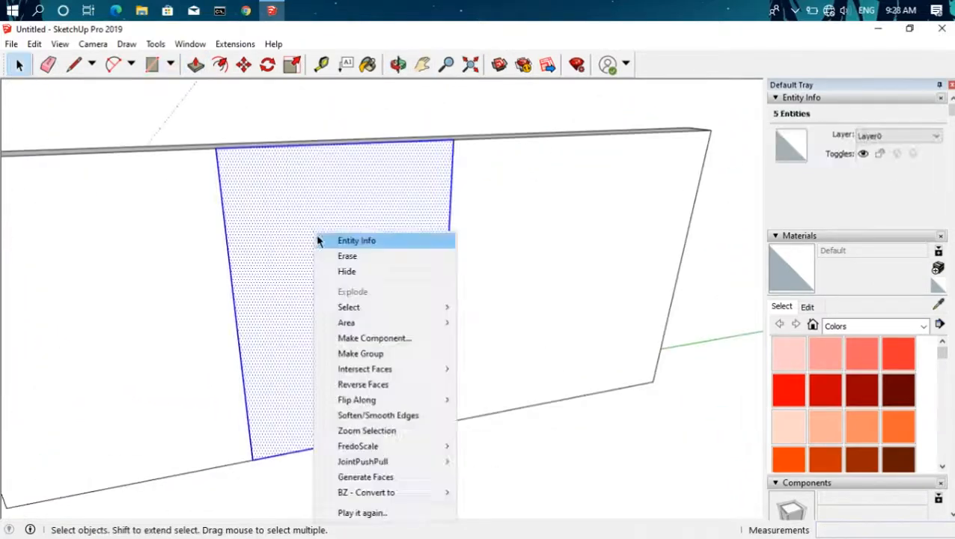
click(337, 354)
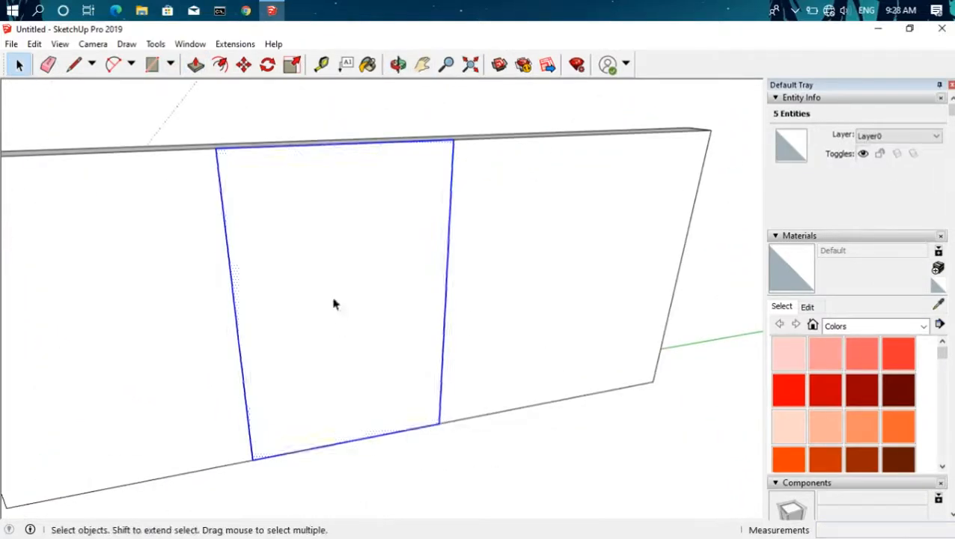
Step: Open the grouped rectangle and pull its face forward to form a panel projecting from the wall
middle_drag(333, 298, 336, 322)
double_click(335, 250)
scroll(336, 252, up, 1)
key(p)
click(337, 253)
click(346, 256)
key(space)
click(557, 413)
Step: Pull the ground rectangle at the foot of the projecting panel upward into a low hearth slab
middle_drag(352, 494, 266, 467)
scroll(424, 469, up, 3)
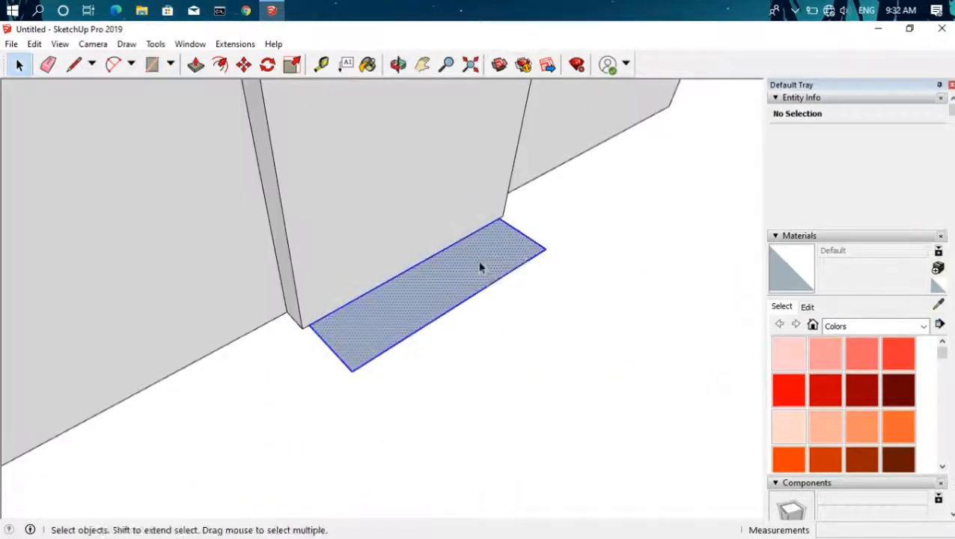
click(380, 315)
double_click(394, 324)
key(p)
click(395, 324)
middle_drag(398, 307, 199, 266)
scroll(439, 318, up, 2)
click(439, 317)
key(space)
Step: Draw a small rectangle on the hearth slab's top at its left rear corner and make it a group
middle_drag(232, 307, 397, 370)
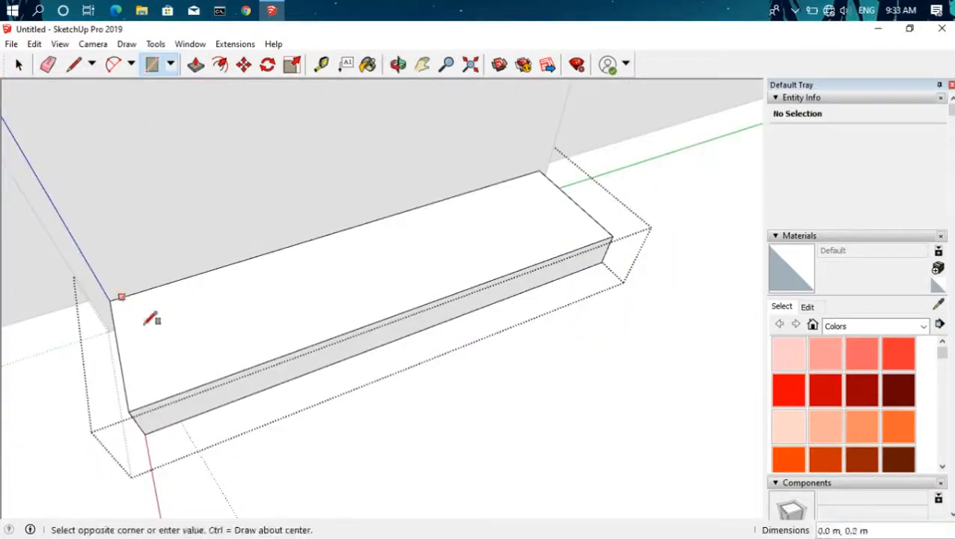
click(186, 367)
key(space)
double_click(146, 329)
right_click(144, 327)
click(223, 159)
Step: Open the small corner group and pull its face upward into a post
middle_drag(226, 166, 198, 220)
double_click(198, 219)
click(156, 248)
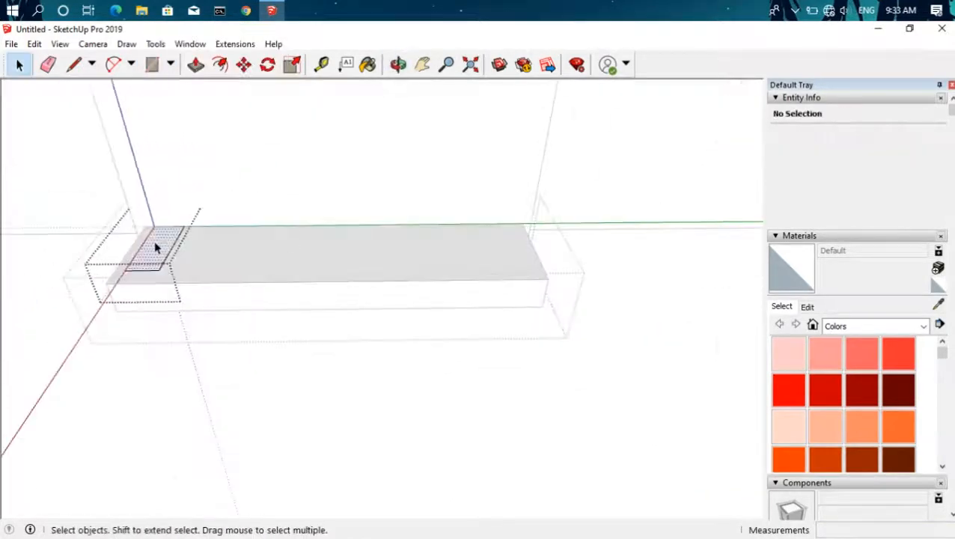
key(Return)
scroll(152, 187, down, 1)
Step: Extend the post across the hearth into a fireplace frame with a top beam and an opposite leg
click(399, 65)
drag(359, 217, 247, 183)
scroll(247, 184, up, 2)
key(space)
click(178, 172)
click(251, 155)
key(space)
scroll(257, 165, down, 2)
click(237, 162)
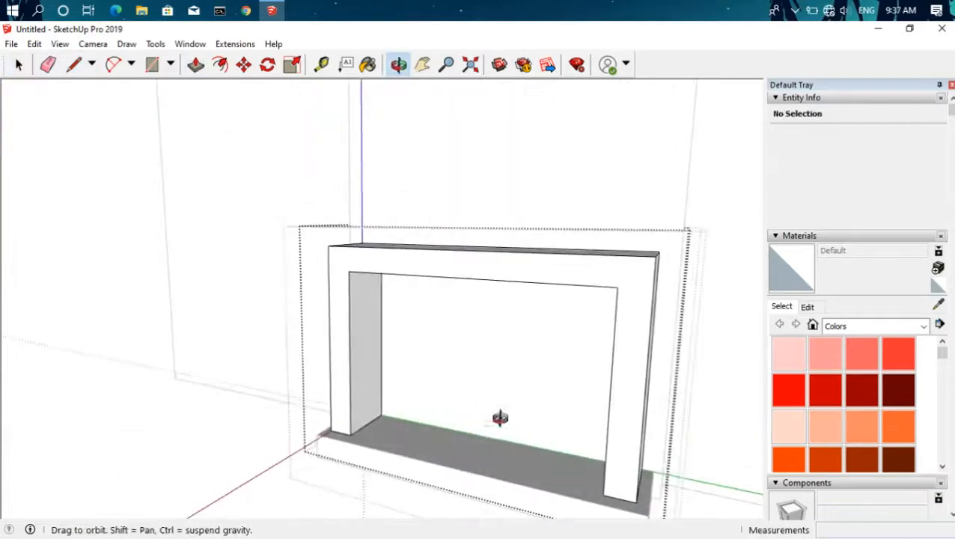
Step: Draw a low rectangle at the foot of the left leg's inner face and make it a group
middle_drag(499, 418, 356, 437)
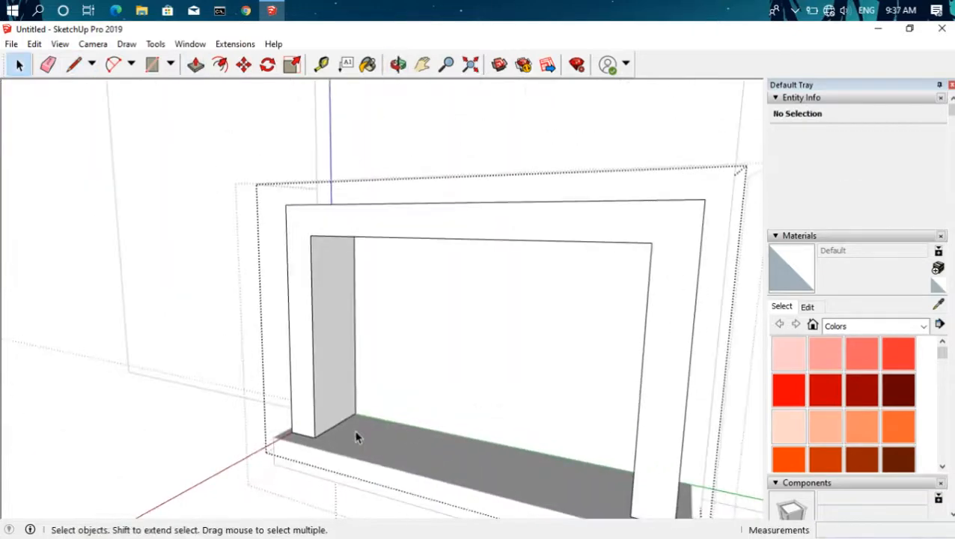
scroll(356, 438, up, 3)
key(r)
click(232, 461)
click(334, 362)
key(space)
double_click(314, 392)
right_click(313, 392)
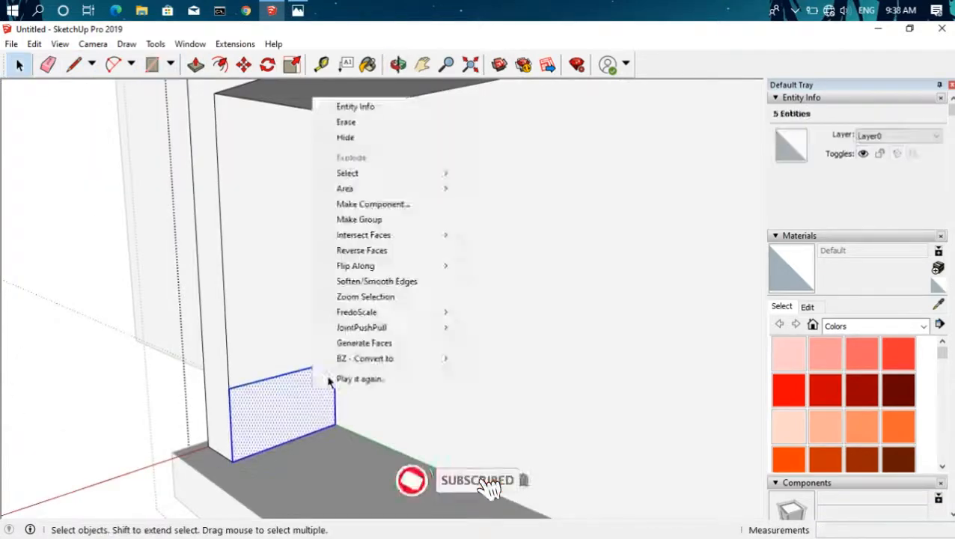
click(360, 219)
Step: Pull the low rectangle's face across the frame opening to the right leg, forming a raised sill
double_click(301, 404)
key(p)
click(300, 409)
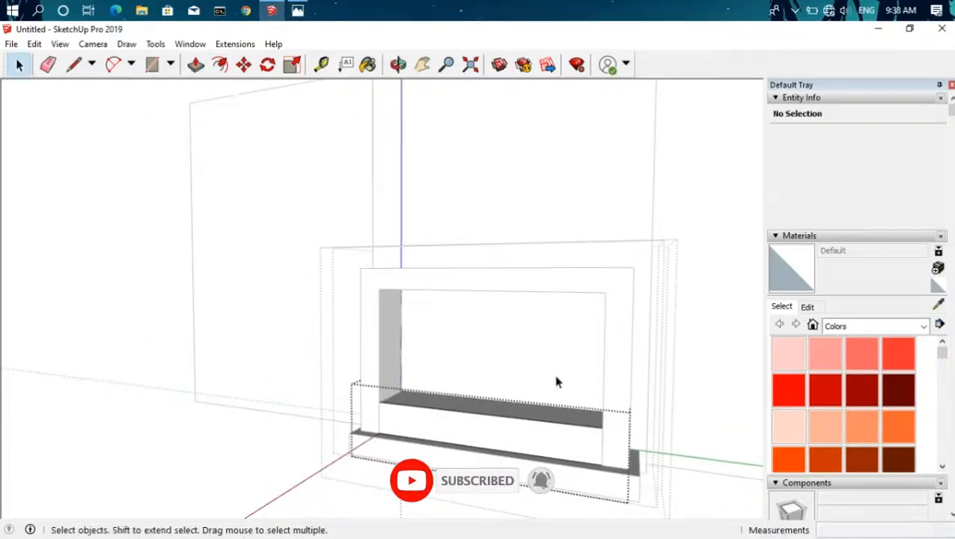
Step: Outline an angled profile on the sill's top against the left leg and make it a component
middle_drag(556, 382, 497, 391)
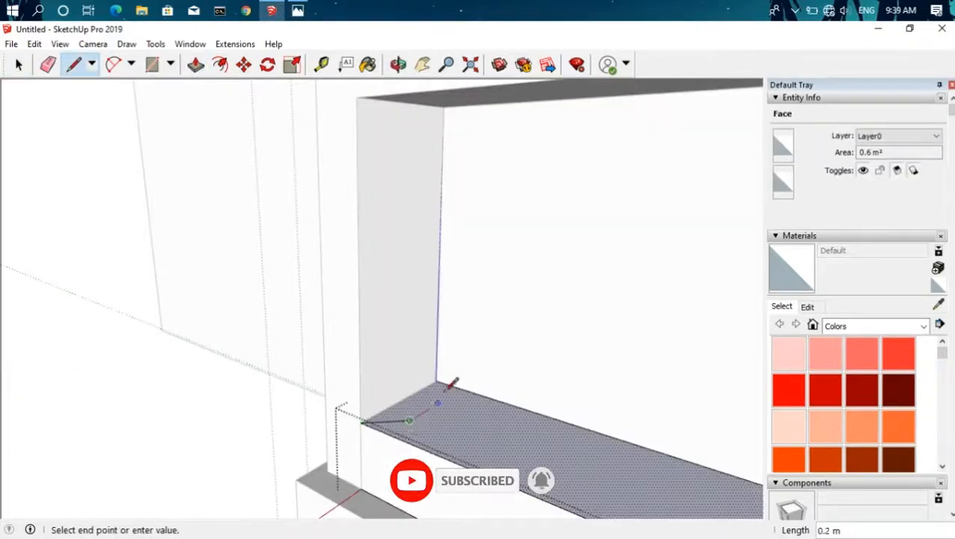
double_click(437, 405)
right_click(436, 405)
click(522, 216)
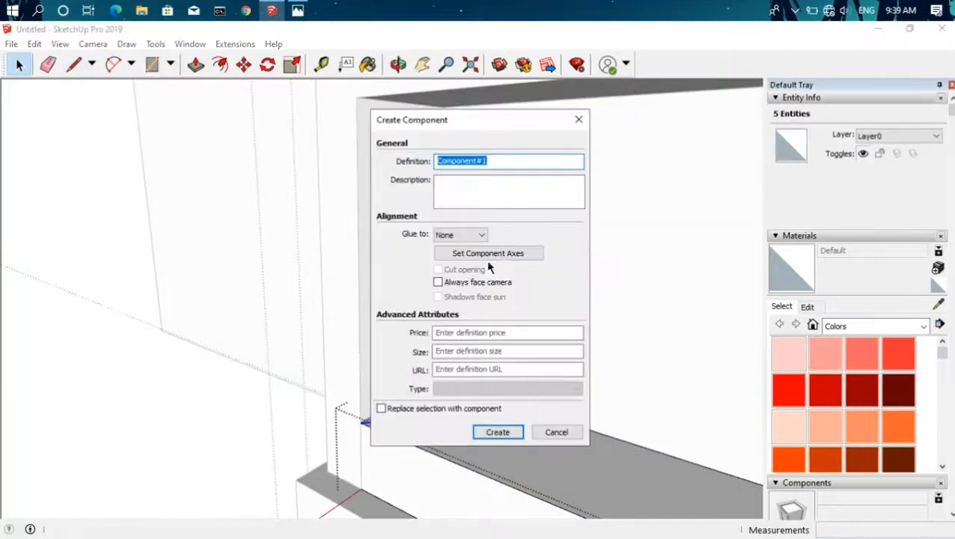
click(490, 254)
Step: Pull the angled profile upward to the frame's top beam to form a vertical strip
key(p)
drag(424, 405, 416, 129)
middle_drag(416, 129, 412, 128)
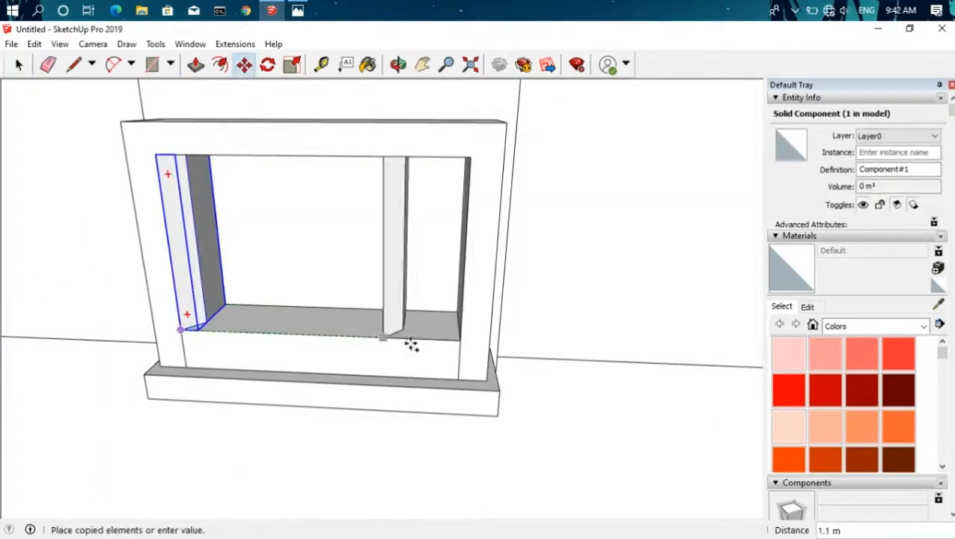
Step: Copy the angled strip to the right leg and flip the copy so it mirrors the left strip
click(460, 340)
key(space)
right_click(448, 353)
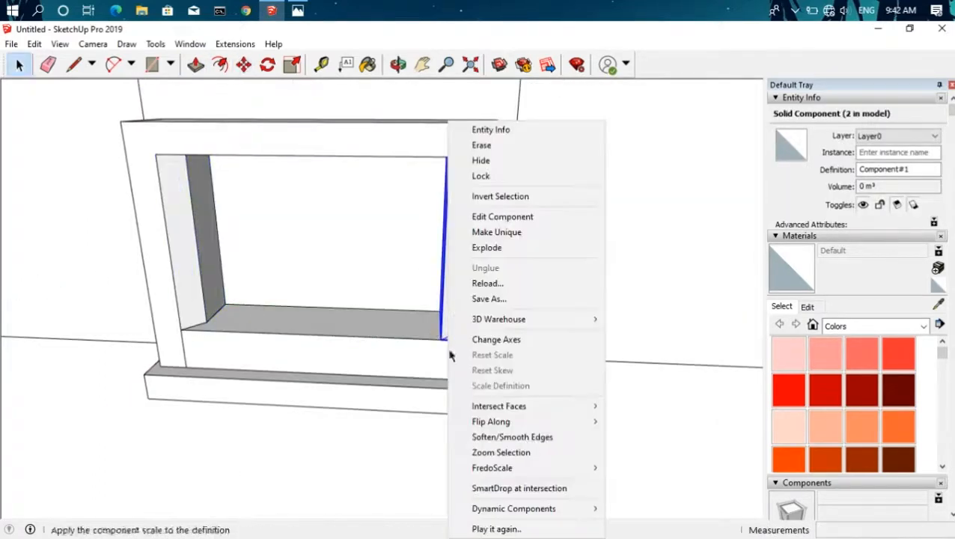
mouse_move(524, 421)
click(635, 439)
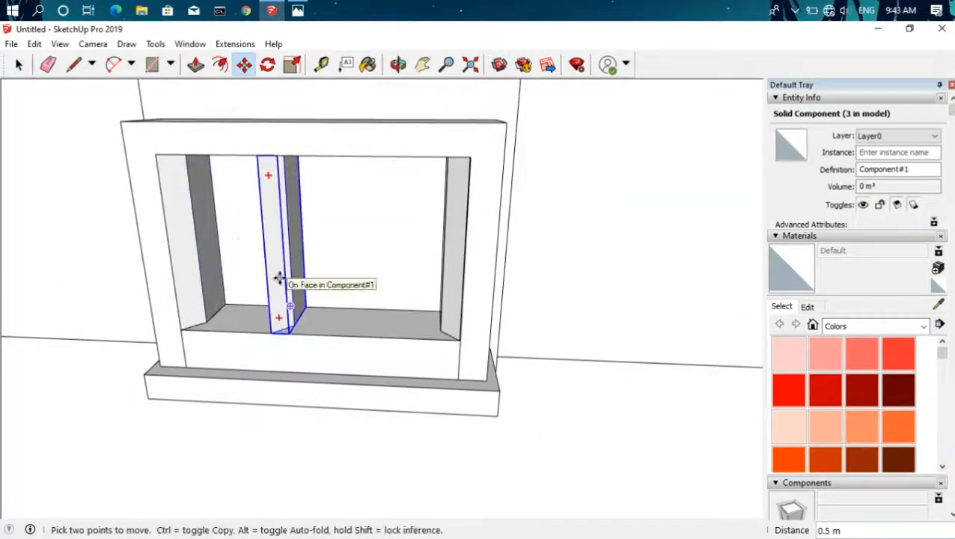
Step: Rotate the third strip copy to horizontal and move it into the opening's upper right corner
text(0)
key(Return)
key(space)
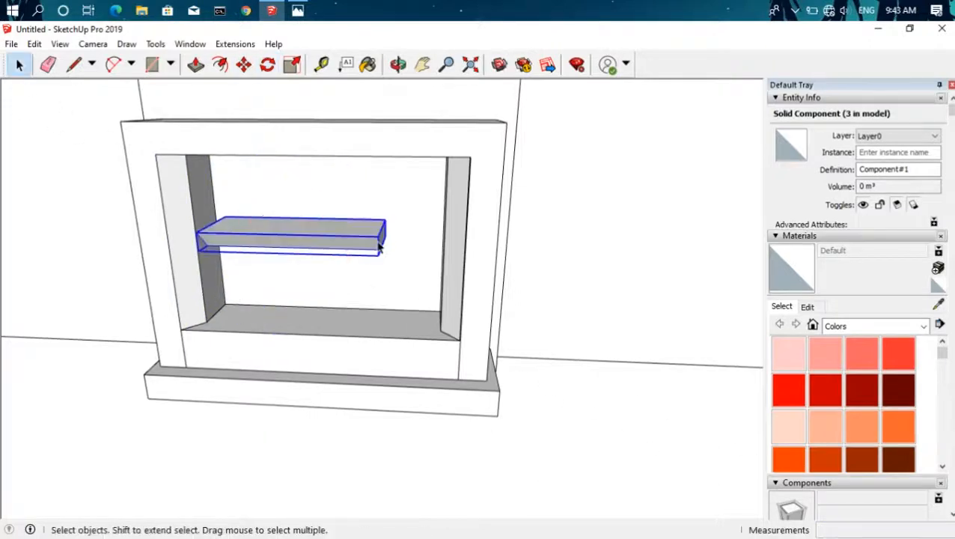
click(464, 159)
Step: Stretch the horizontal strip across to the left leg with FredoScale Box Stretching
middle_drag(464, 159, 339, 175)
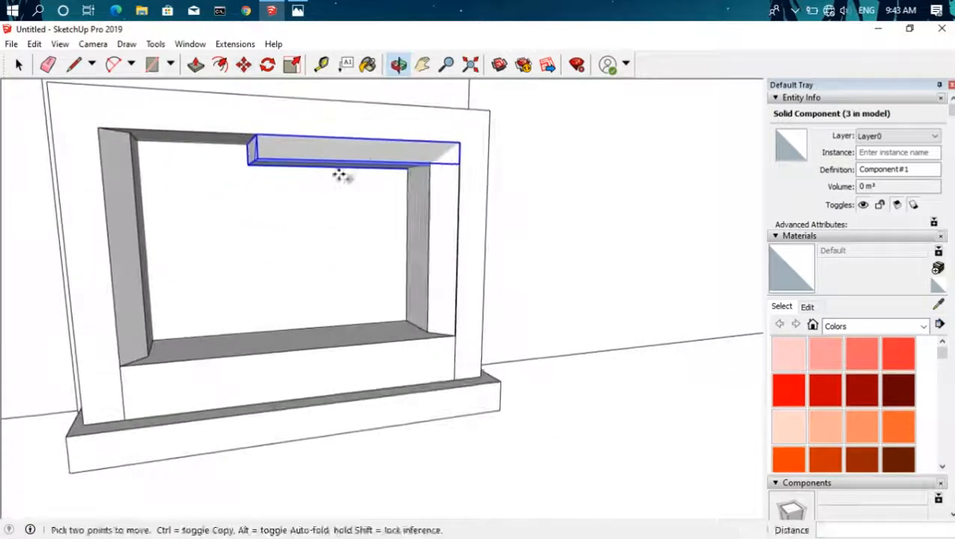
key(space)
right_click(329, 153)
mouse_move(404, 468)
click(546, 405)
middle_drag(273, 185, 249, 193)
drag(252, 151, 107, 152)
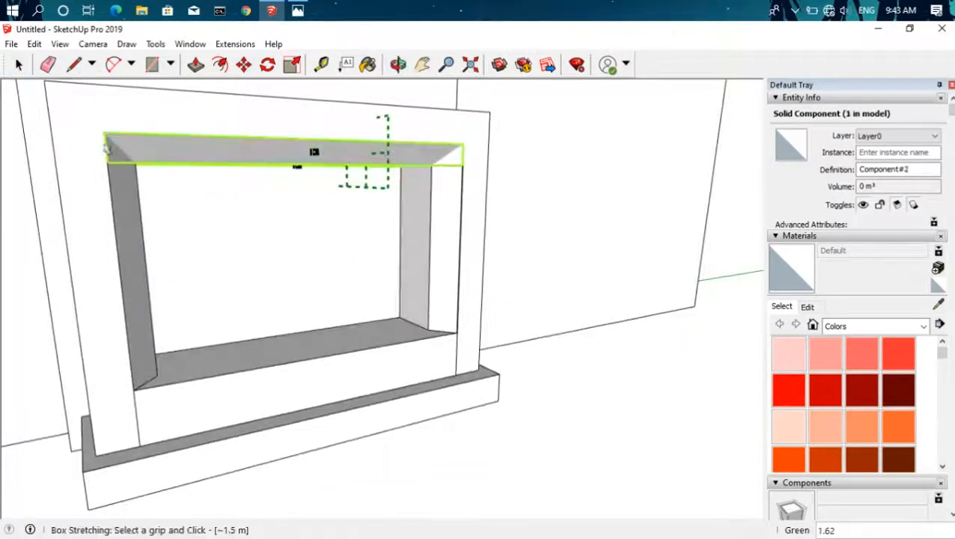
key(space)
click(75, 187)
mouse_move(107, 149)
middle_down()
mouse_move(156, 154)
mouse_move(497, 98)
mouse_move(72, 181)
mouse_move(93, 127)
mouse_move(99, 150)
middle_up()
click(496, 98)
Step: Check the picture in the image viewer, return to the model and offset the left strip's front face with JointPushPull's Vector mode
scroll(497, 98, up, 3)
scroll(98, 150, down, 3)
click(298, 11)
click(766, 43)
middle_drag(360, 188, 390, 224)
double_click(81, 239)
key(p)
right_click(93, 221)
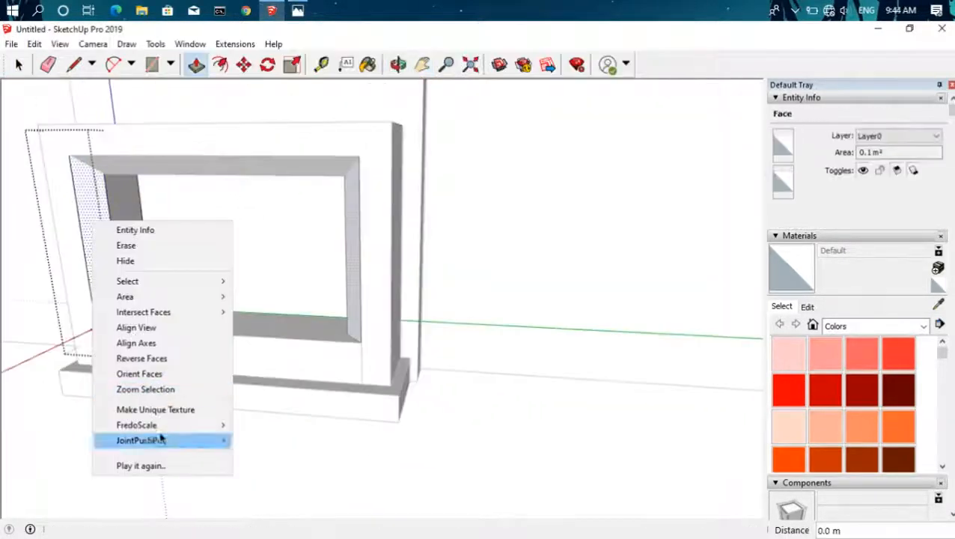
mouse_move(160, 440)
click(277, 395)
click(104, 245)
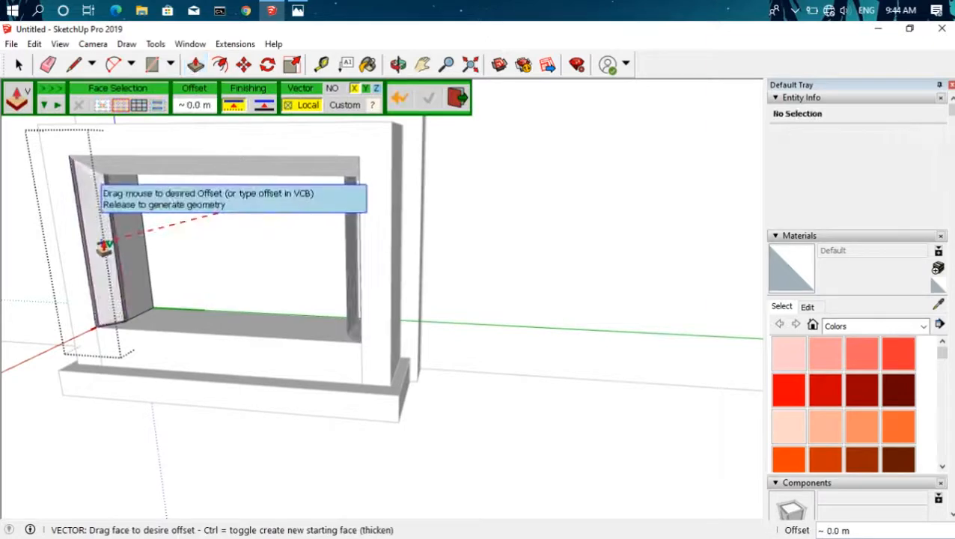
key(space)
Step: Open the top strip component and offset its sloped face with JointPushPull's Vector mode
middle_drag(149, 239, 217, 225)
double_click(225, 182)
double_click(225, 182)
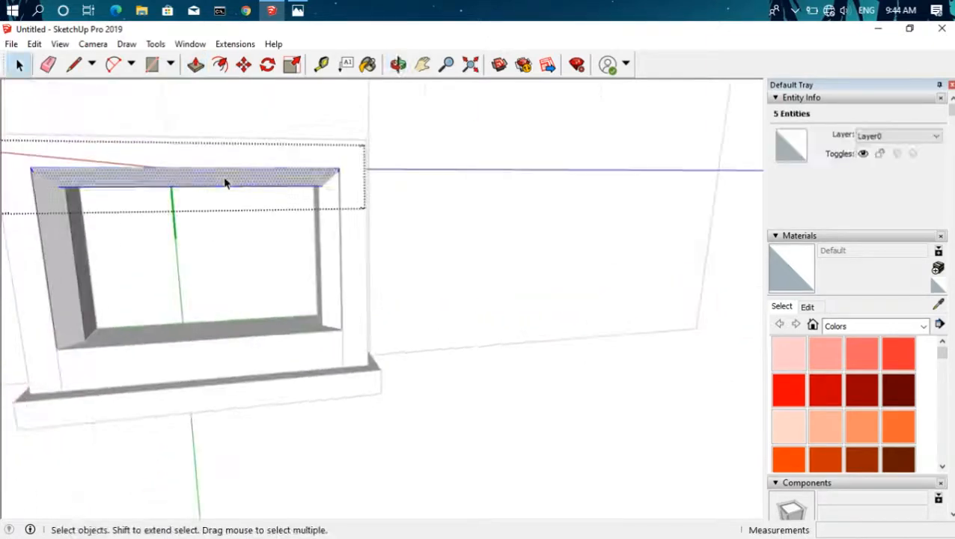
right_click(224, 182)
mouse_move(324, 395)
click(416, 490)
scroll(290, 183, up, 3)
click(338, 144)
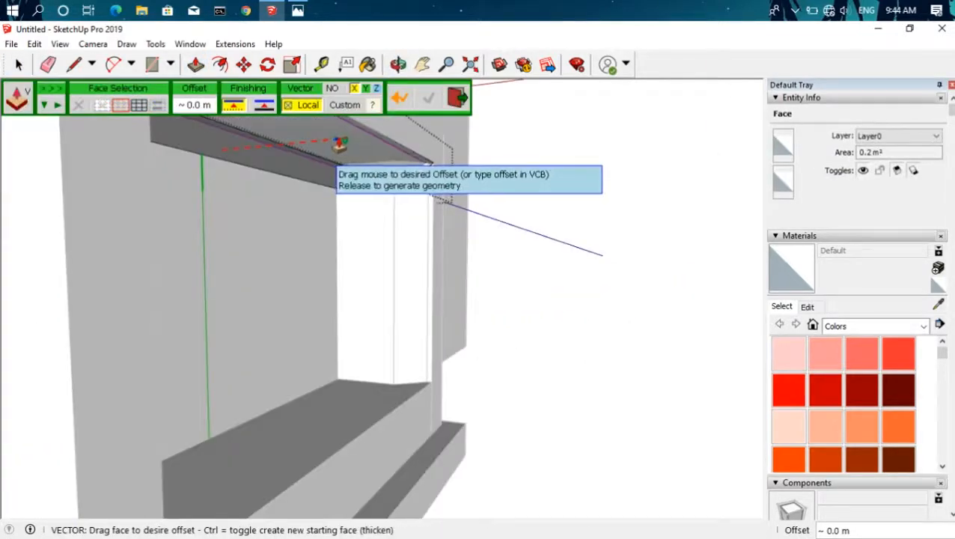
click(338, 144)
scroll(428, 172, up, 5)
click(550, 204)
scroll(551, 204, down, 3)
click(550, 204)
click(388, 151)
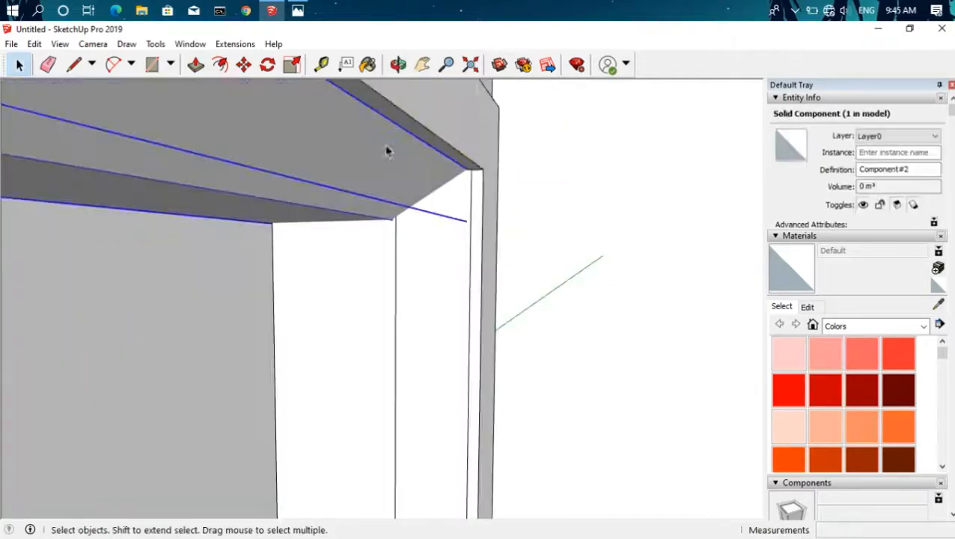
key(space)
click(535, 217)
Step: Draw a rectangle on the sill inside the opening, reaching to its rear right corner
scroll(535, 221, down, 4)
middle_drag(535, 225, 418, 64)
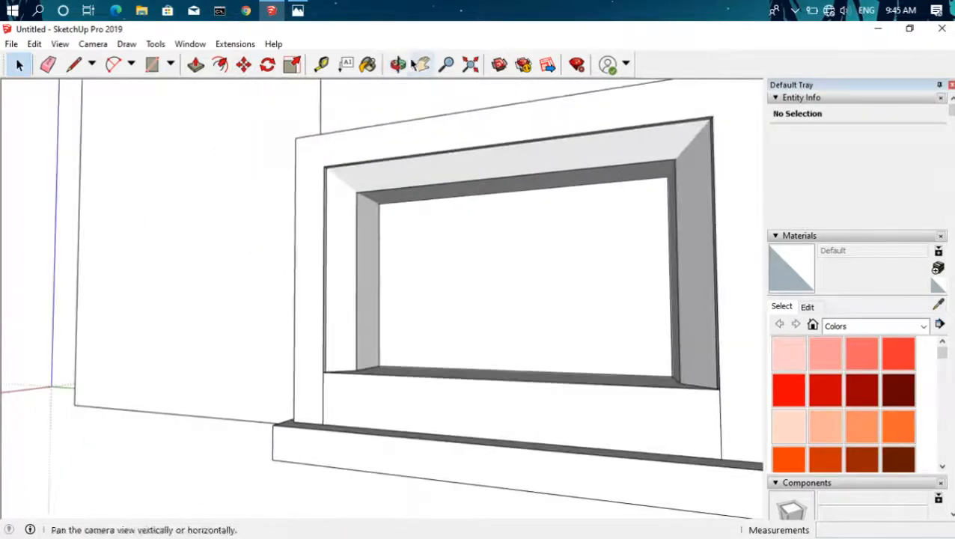
middle_drag(418, 98, 418, 291)
middle_drag(294, 353, 397, 334)
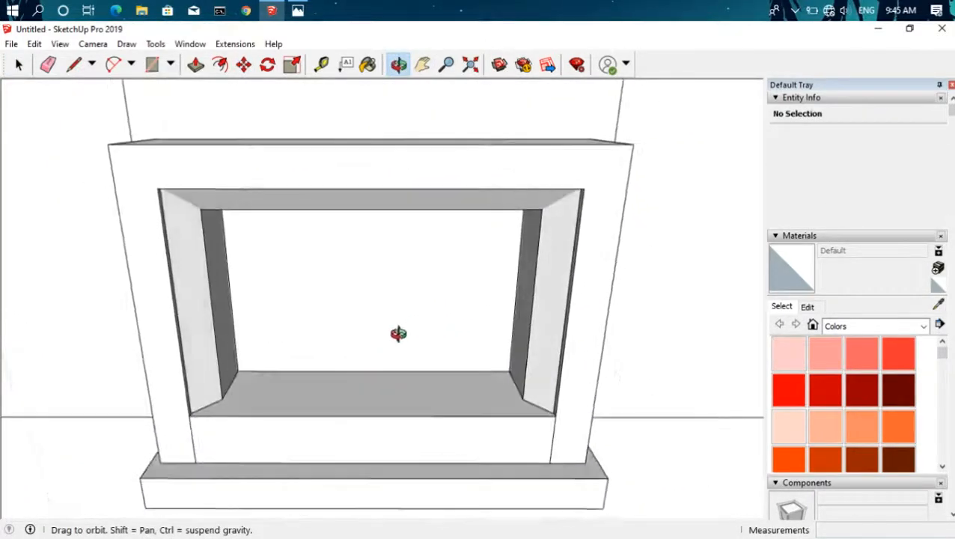
scroll(287, 370, up, 4)
middle_drag(287, 370, 391, 250)
shift+middle_drag(391, 251, 410, 247)
scroll(410, 247, down, 2)
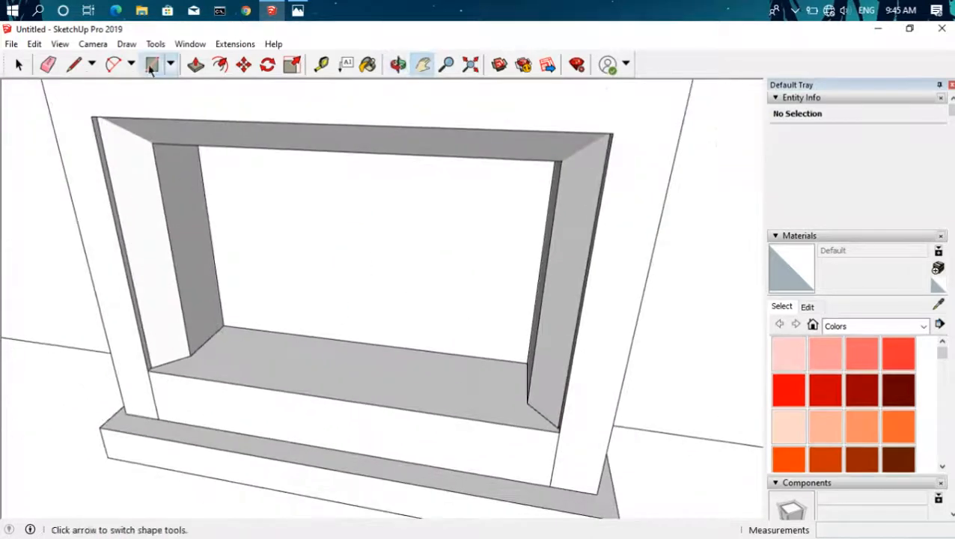
click(527, 364)
key(space)
mouse_move(527, 364)
middle_down()
mouse_move(510, 299)
mouse_move(486, 335)
mouse_move(322, 354)
middle_up()
Step: Pull the inner rectangle up into a low slab and raise its left end section into a post
key(alt+Tab)
click(747, 40)
key(p)
click(386, 358)
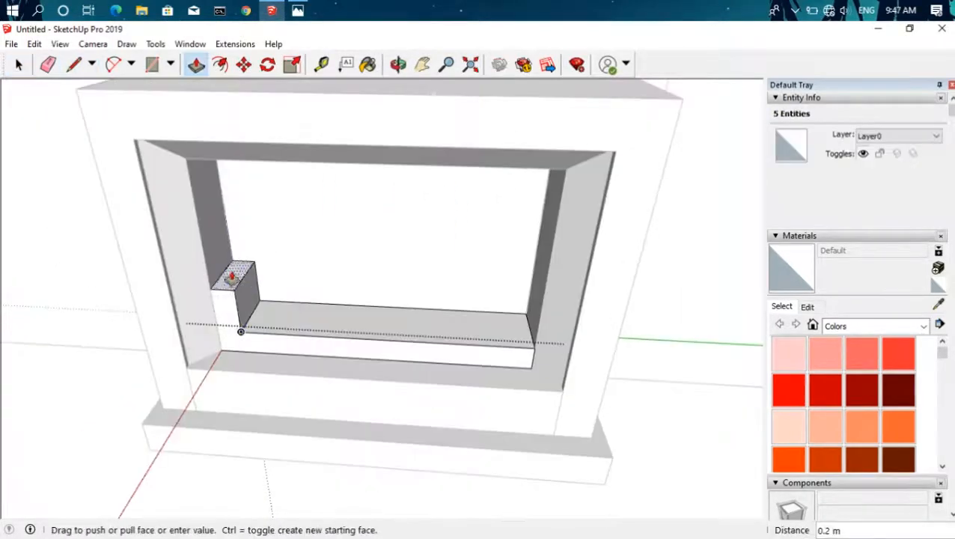
click(213, 146)
Step: Draw a dividing line across the underside of the inner frame's top beam near its right end
scroll(217, 161, up, 3)
middle_drag(271, 170, 234, 106)
key(l)
scroll(234, 106, down, 3)
middle_drag(629, 150, 672, 138)
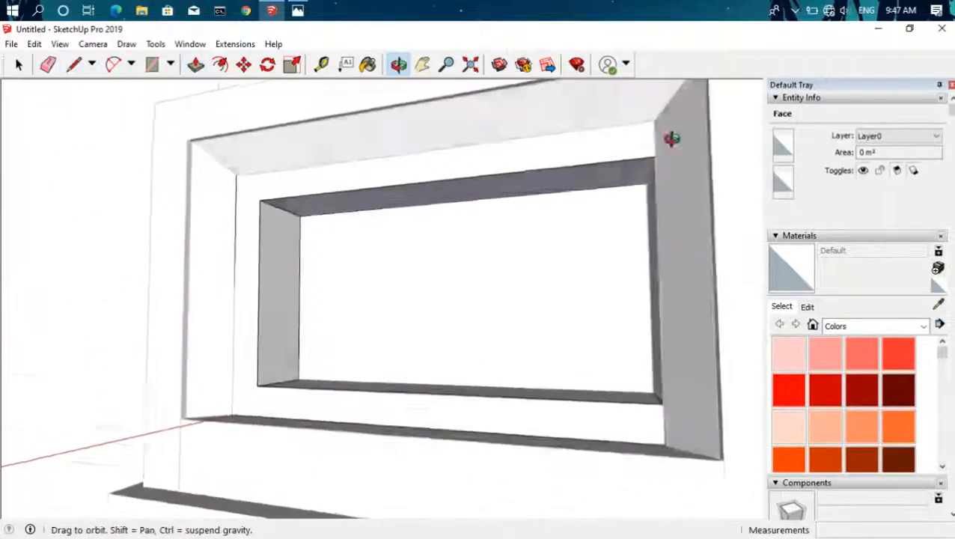
scroll(642, 184, up, 2)
key(l)
click(642, 184)
scroll(641, 183, up, 3)
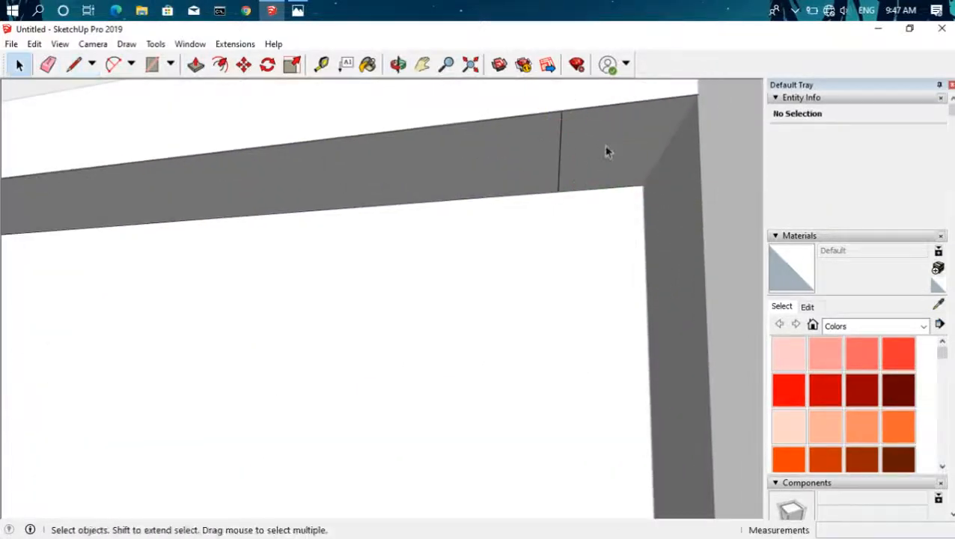
Step: Pull the top beam's right end section down to the slab to close the inner frame
click(606, 152)
scroll(610, 157, down, 3)
key(p)
click(627, 445)
Step: Delete the leftover short edge at the inner frame's lower right corner
key(space)
click(627, 444)
scroll(627, 445, down, 1)
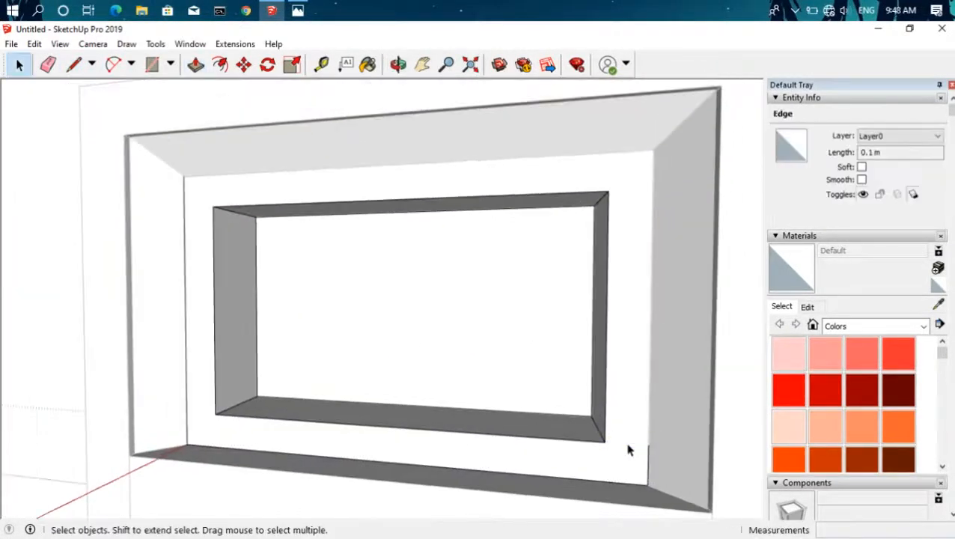
key(Delete)
Step: Select the inner frame opening's two side faces and top face and offset them using JointPushPull's Round mode with 6 segments
scroll(629, 448, down, 1)
middle_drag(628, 448, 618, 267)
shift+click(272, 306)
middle_drag(420, 341, 539, 329)
right_click(581, 318)
click(630, 306)
drag(588, 308, 604, 312)
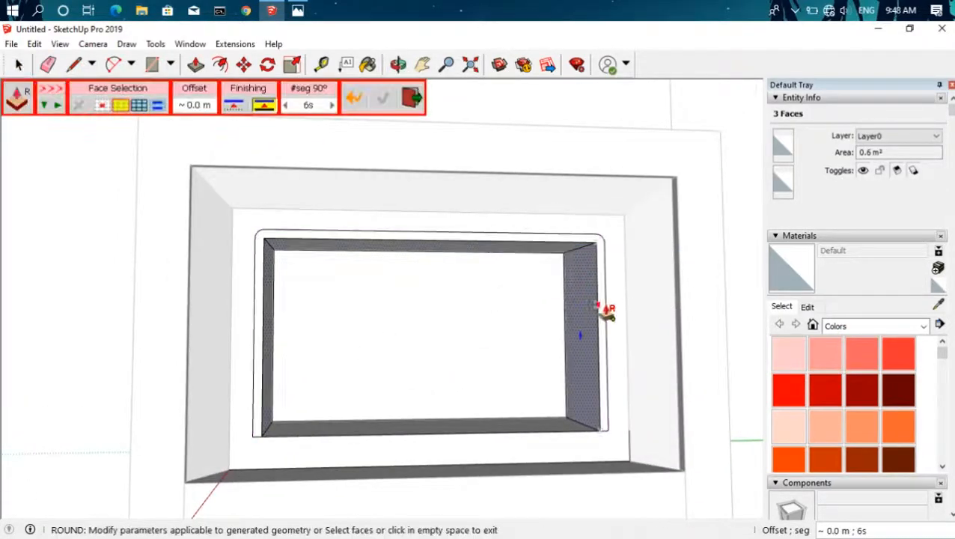
Step: Delete the original side and top faces inside the rounded offset, with their leftover edges, from the inner frame's opening
key(space)
middle_drag(604, 312, 573, 230)
click(573, 231)
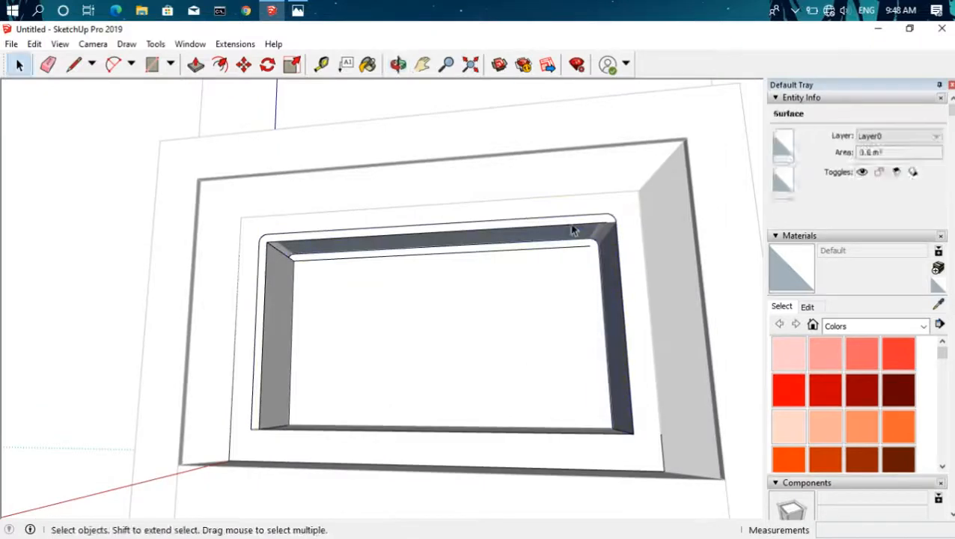
click(610, 221)
scroll(611, 223, up, 3)
scroll(324, 317, down, 4)
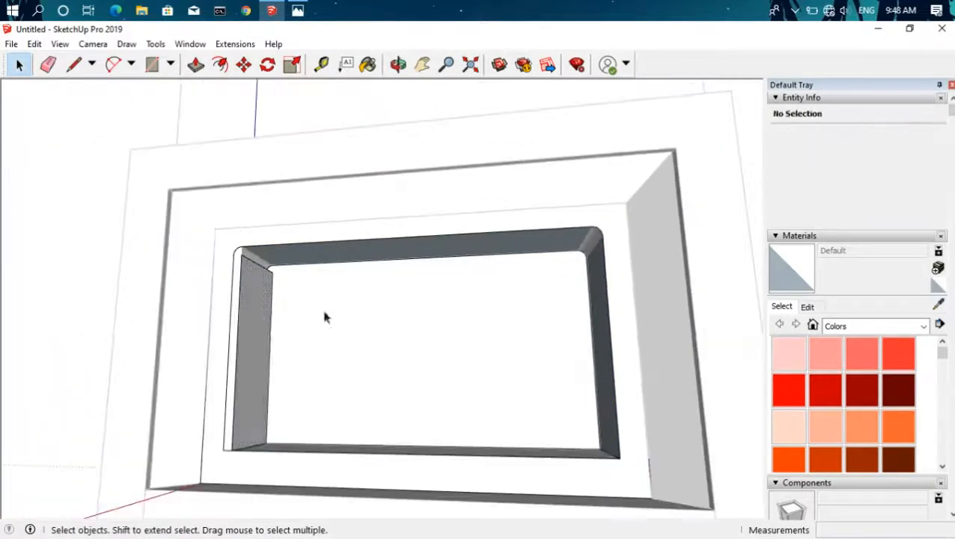
click(240, 257)
mouse_move(239, 257)
middle_down()
mouse_move(269, 296)
mouse_move(256, 253)
middle_up()
scroll(256, 254, up, 3)
key(Delete)
scroll(256, 254, down, 3)
middle_drag(446, 368, 456, 375)
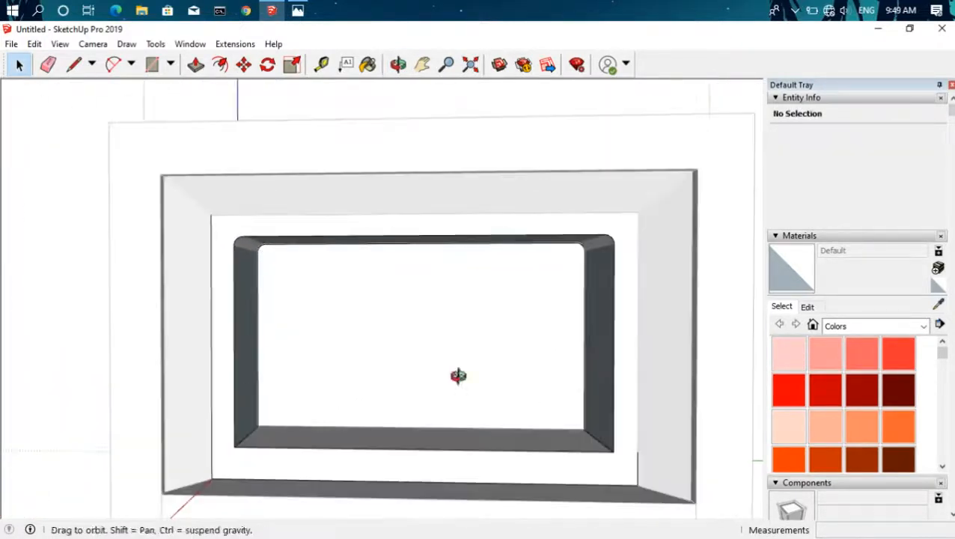
Step: Use the front outline of the inner frame's rounded opening to make a separate flat panel covering the opening
scroll(452, 368, down, 2)
click(573, 294)
scroll(573, 295, up, 2)
double_click(518, 258)
scroll(550, 268, down, 3)
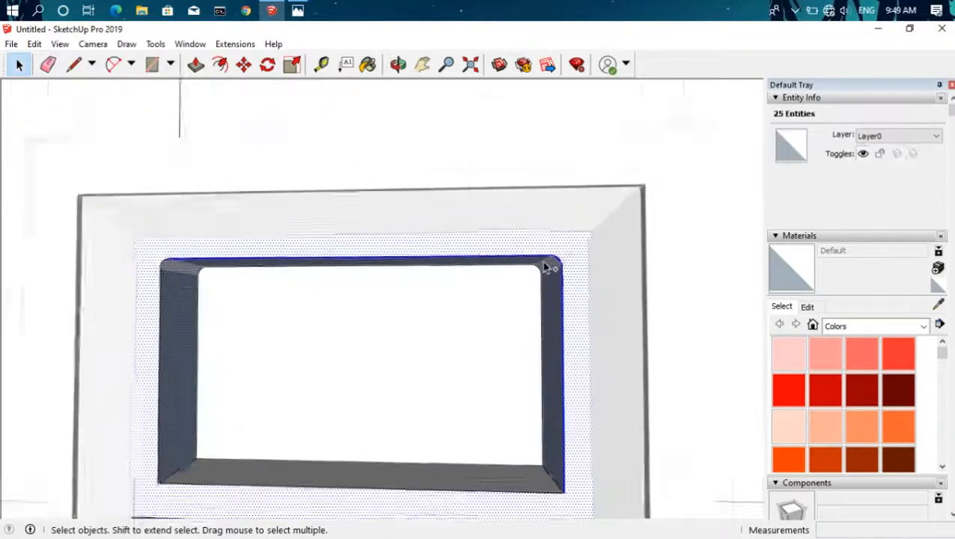
middle_drag(558, 313, 555, 378)
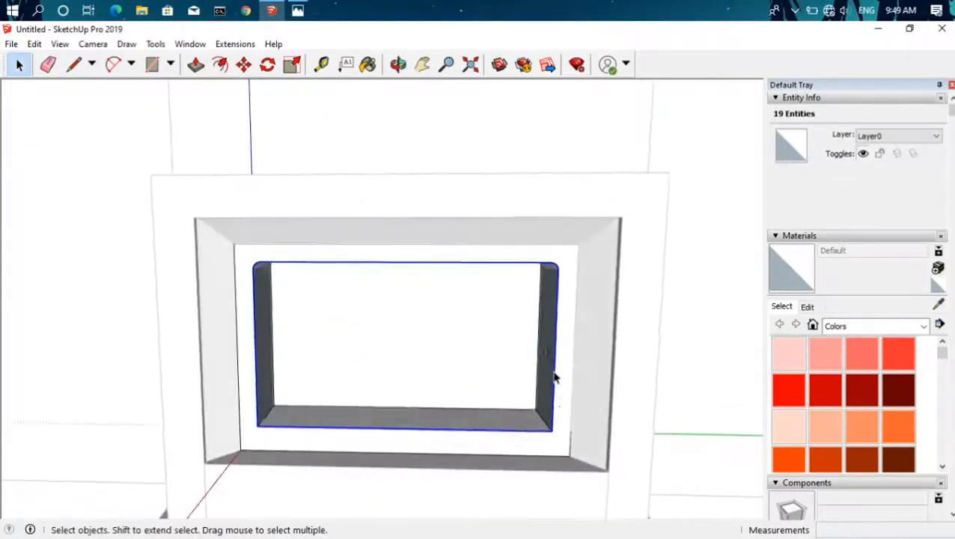
key(ctrl+z)
double_click(450, 314)
right_click(448, 315)
click(484, 175)
click(706, 295)
scroll(367, 288, down, 5)
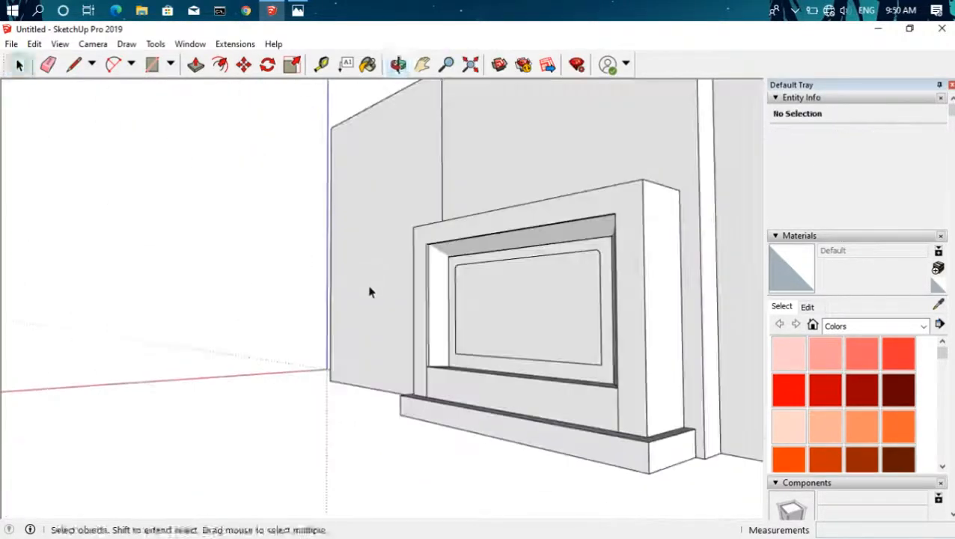
Step: Mark off a horizontal band around the front and sides at the top of the fireplace surround
middle_drag(367, 287, 480, 313)
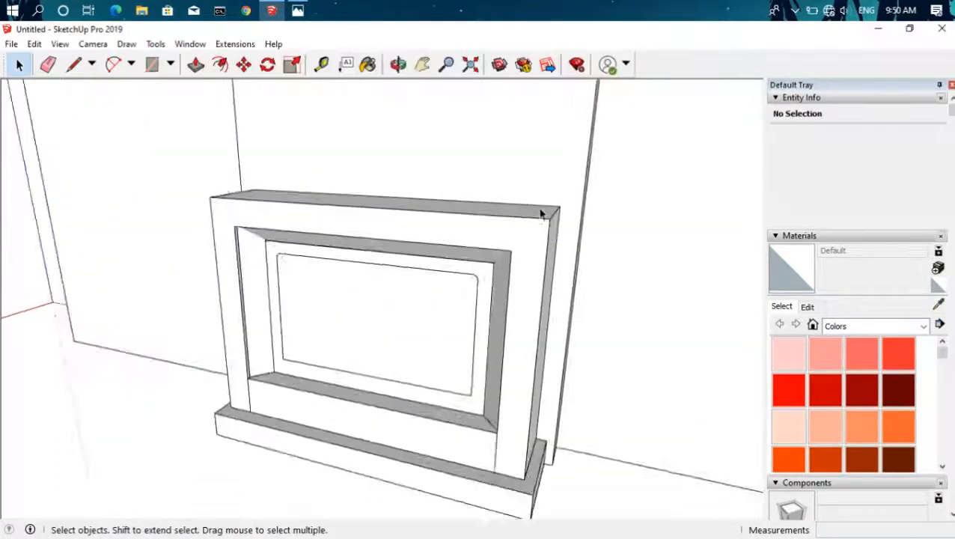
mouse_move(546, 214)
middle_down()
mouse_move(539, 230)
mouse_move(516, 222)
middle_up()
click(539, 231)
scroll(546, 225, up, 2)
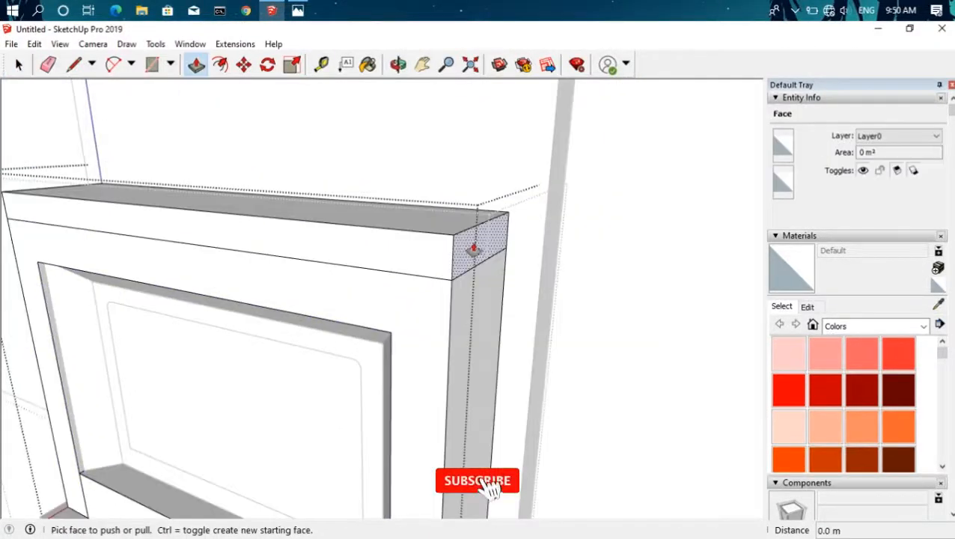
middle_drag(473, 249, 409, 253)
middle_drag(477, 244, 452, 229)
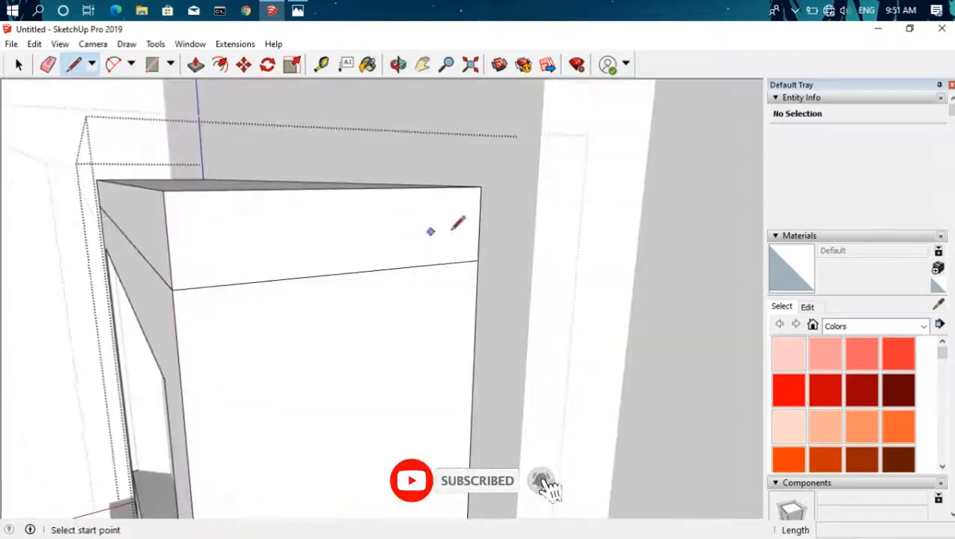
Step: Draw three horizontal lines around the top band's front and sides to divide it into four strips
click(171, 273)
middle_drag(171, 273, 256, 258)
scroll(256, 257, down, 3)
scroll(400, 253, up, 3)
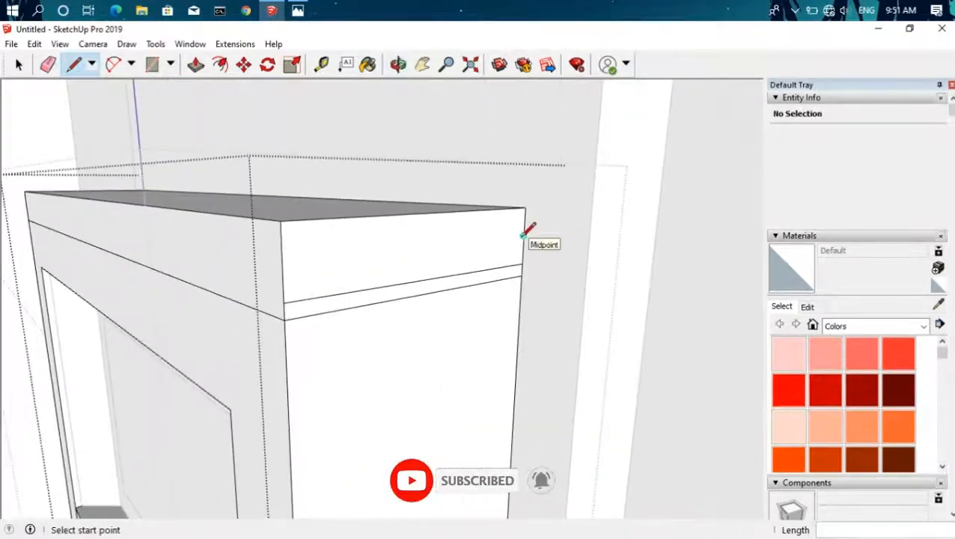
click(280, 241)
middle_drag(281, 242, 352, 257)
scroll(350, 257, down, 3)
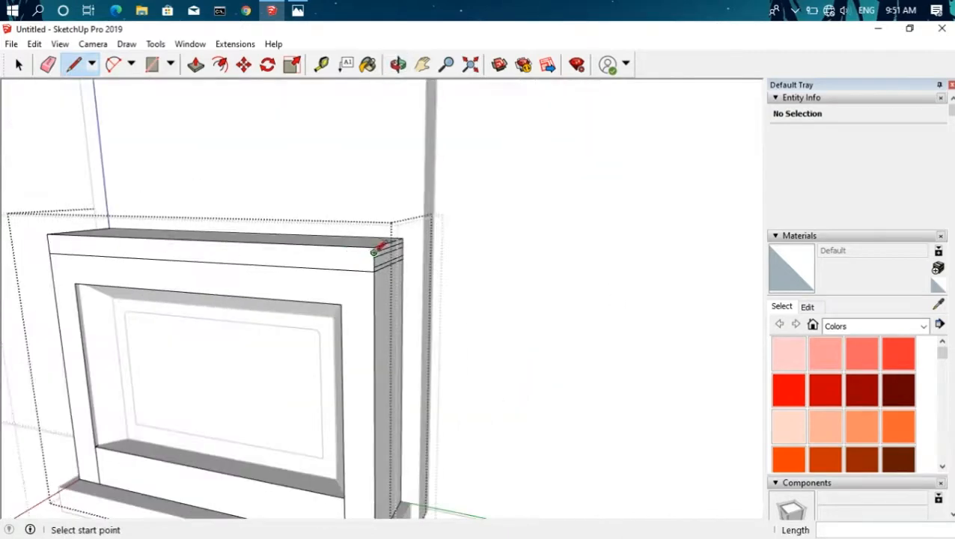
middle_drag(62, 253, 453, 280)
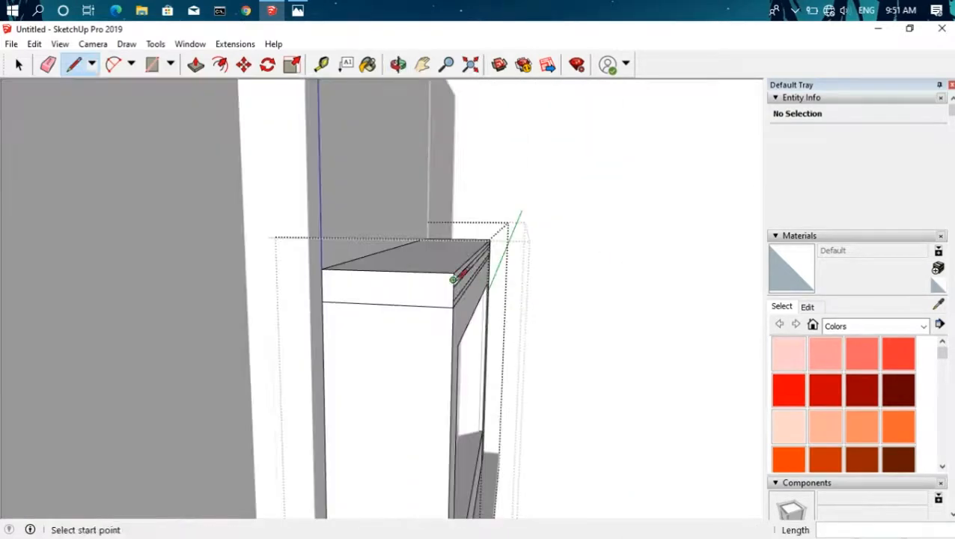
middle_drag(593, 243, 429, 273)
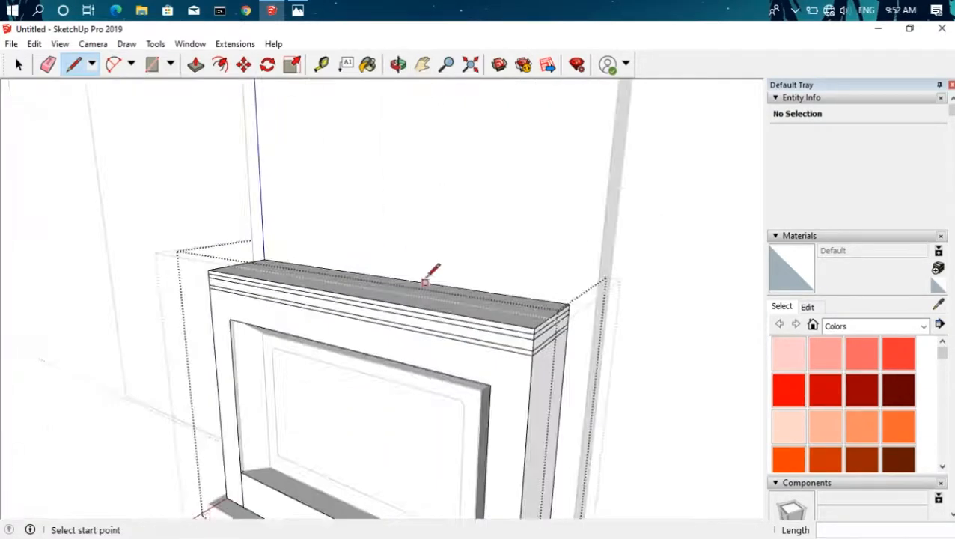
Step: Check the reference fireplace photo, select the lowest strip's front and side faces, and extrude them slightly outward with Joint Push Pull
key(space)
scroll(545, 331, up, 3)
click(549, 338)
click(298, 11)
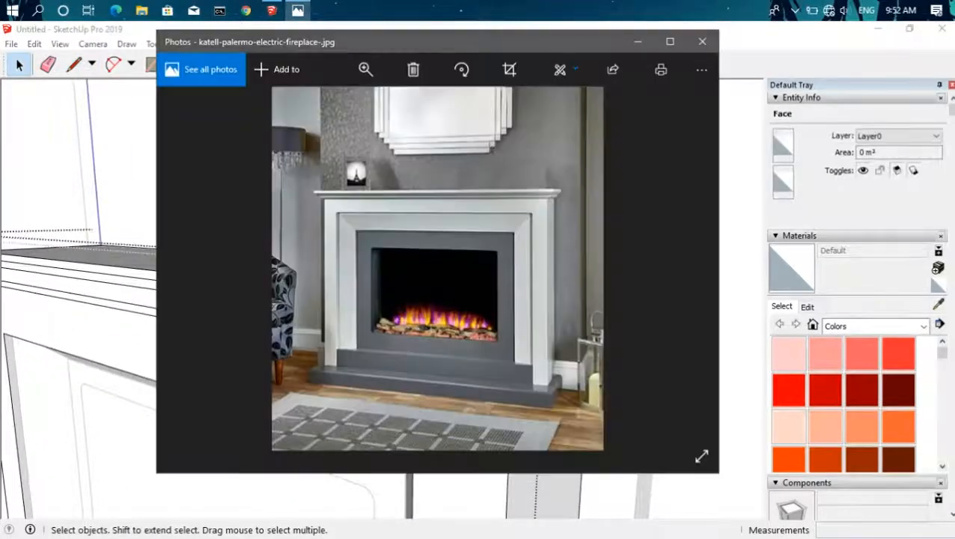
click(736, 36)
scroll(535, 355, down, 1)
click(525, 369)
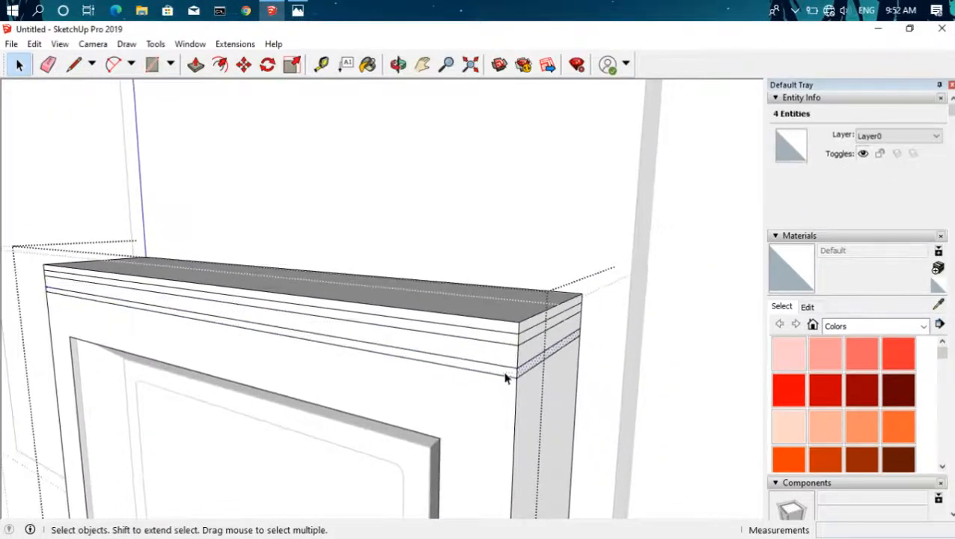
middle_drag(505, 379, 208, 383)
right_click(209, 383)
mouse_move(285, 353)
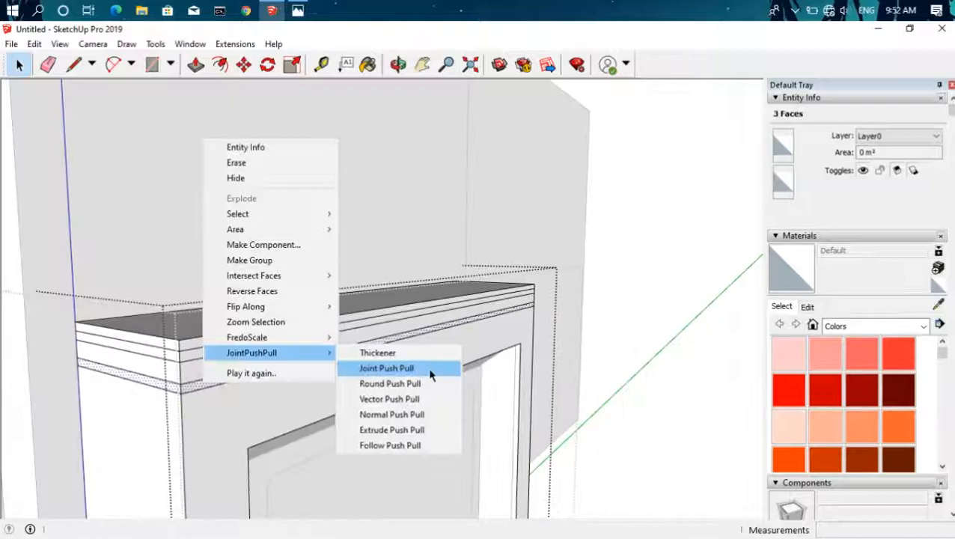
click(386, 368)
drag(192, 390, 203, 389)
key(space)
Step: Select the front and side faces of the wide strip above and extrude them outward with Round Push Pull using 6 segments
middle_drag(203, 390, 292, 321)
scroll(380, 276, up, 1)
click(381, 275)
shift+click(355, 278)
scroll(355, 282, down, 3)
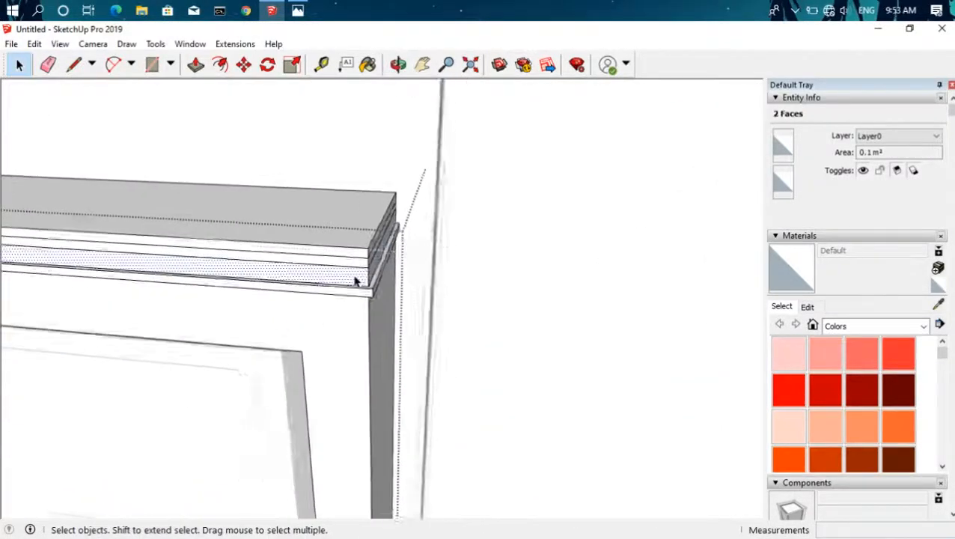
middle_drag(179, 287, 565, 211)
right_click(256, 242)
mouse_move(322, 456)
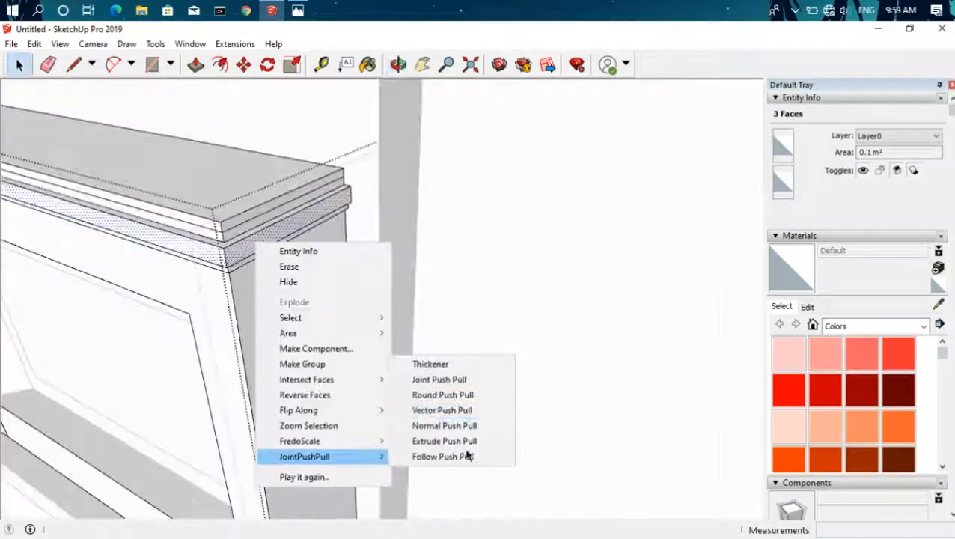
click(442, 394)
drag(252, 245, 253, 248)
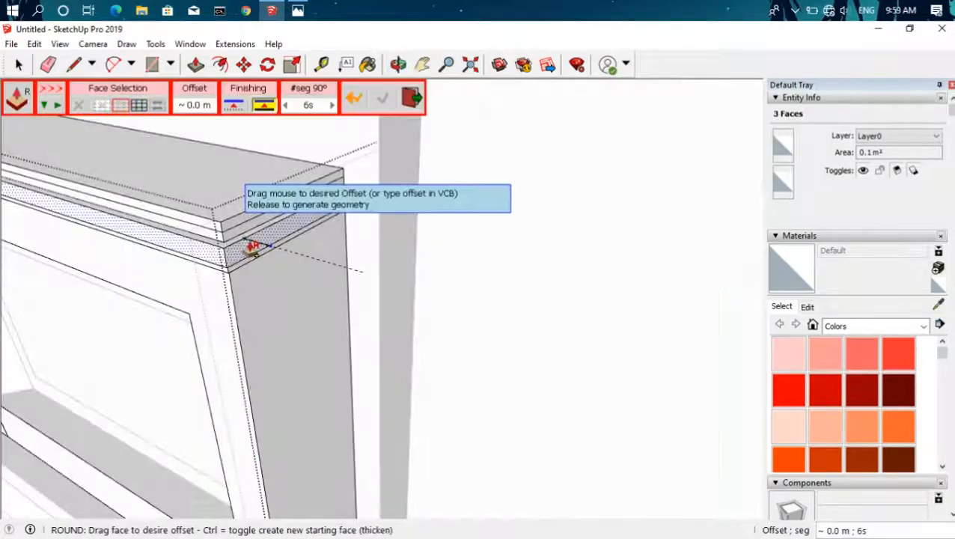
click(252, 247)
key(space)
click(385, 262)
Step: Select the front and side faces of the strip above the rounded one and extrude them outward with Joint Push Pull
middle_drag(385, 262, 287, 247)
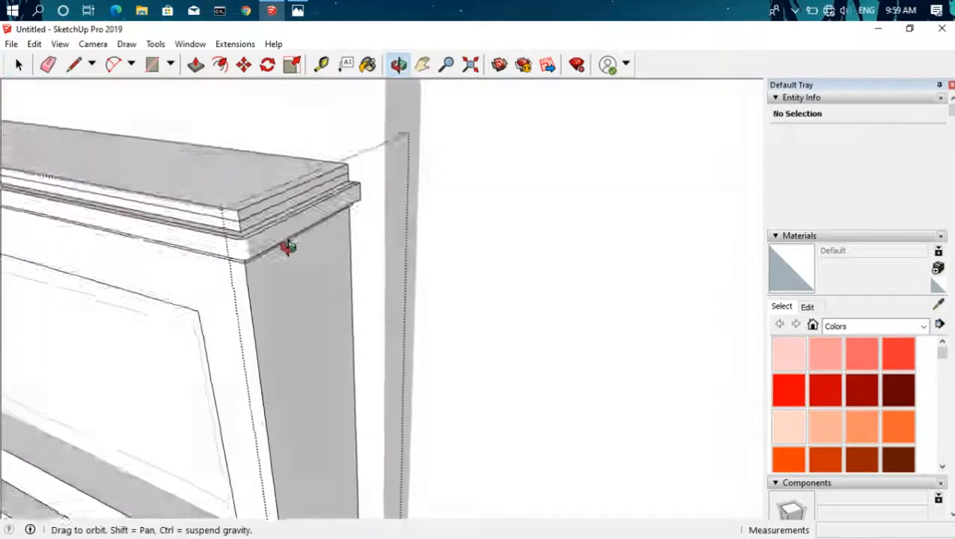
middle_drag(479, 277, 553, 307)
key(space)
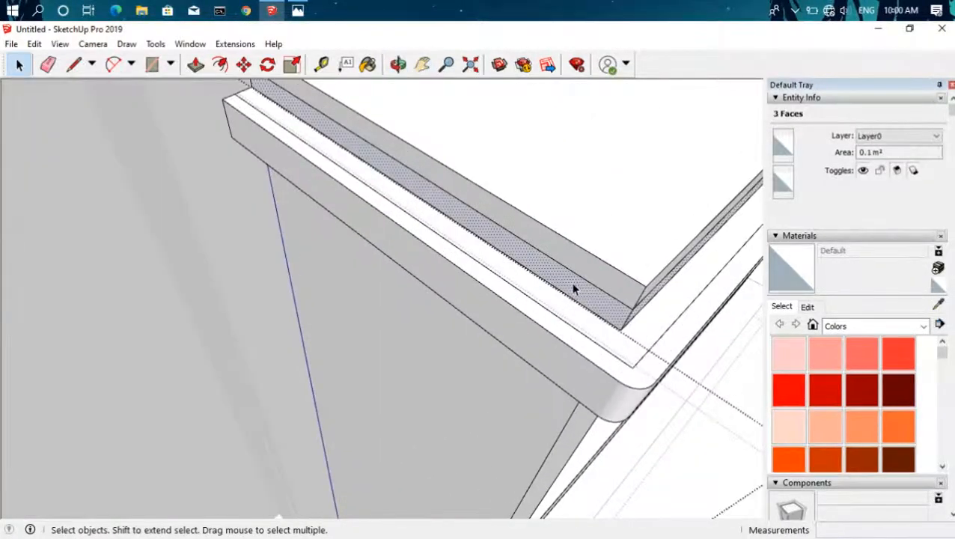
right_click(573, 289)
mouse_move(651, 497)
click(759, 423)
drag(564, 276, 551, 303)
key(space)
middle_drag(551, 303, 431, 201)
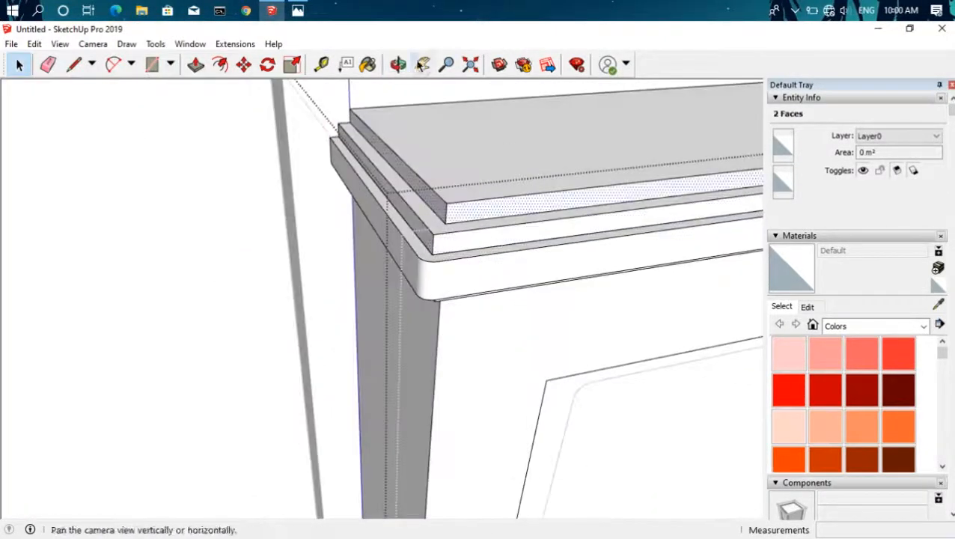
Step: Select the topmost strip's front and side faces and extrude them outward with Joint Push Pull
click(423, 65)
middle_drag(384, 139, 284, 196)
right_click(294, 201)
mouse_move(341, 405)
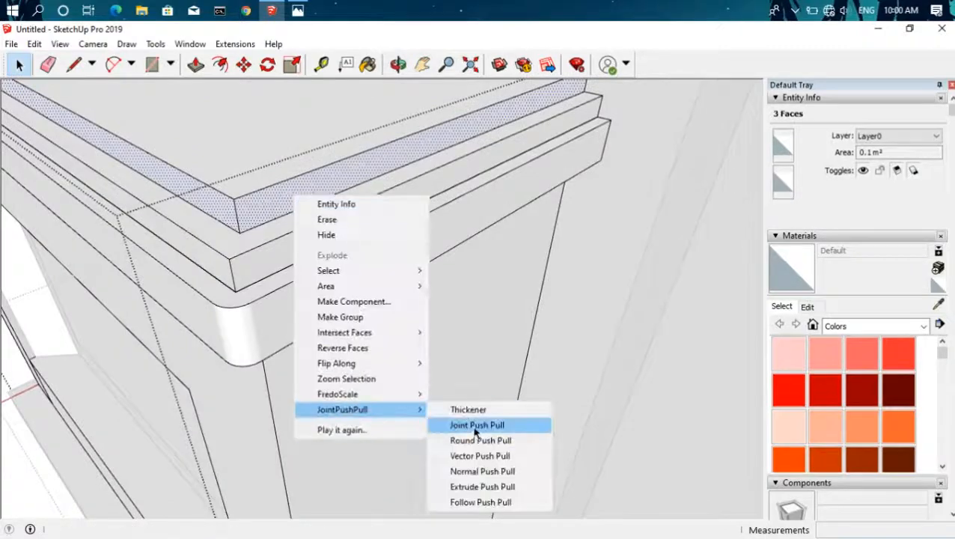
click(449, 424)
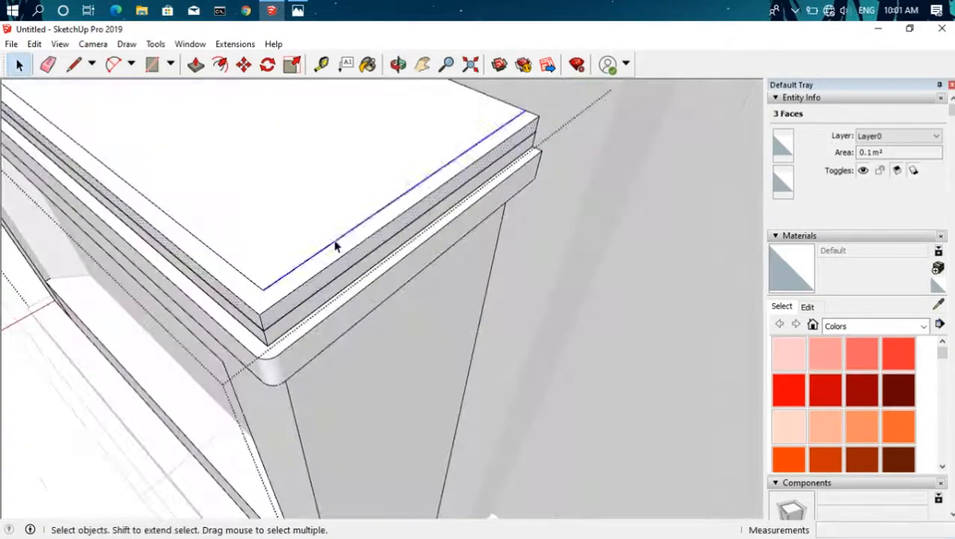
Step: Delete the leftover original outline edges on the mantel's top surface
scroll(247, 281, up, 5)
key(h)
drag(590, 390, 155, 182)
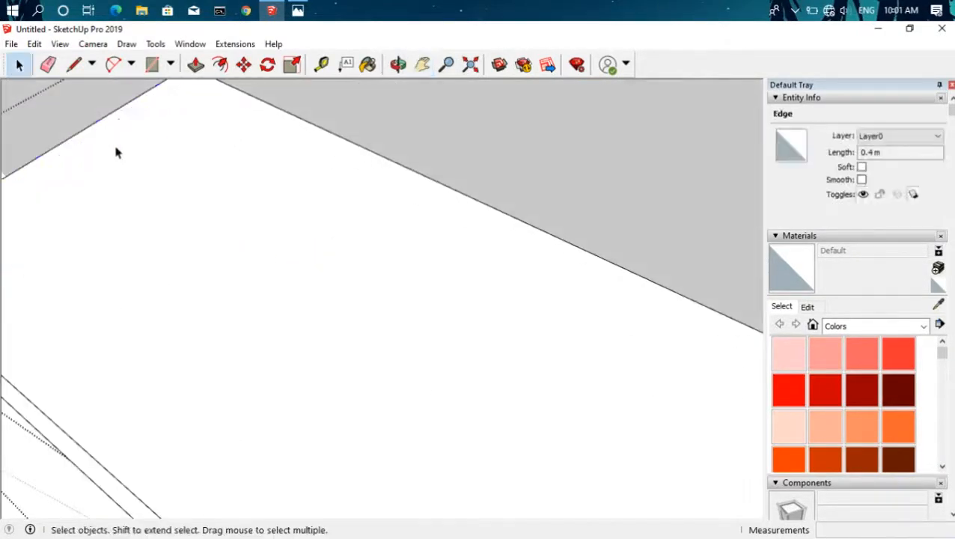
scroll(116, 152, down, 5)
Step: Scale the mantel's top face outward at the front and both ends so the top strip flares
double_click(263, 249)
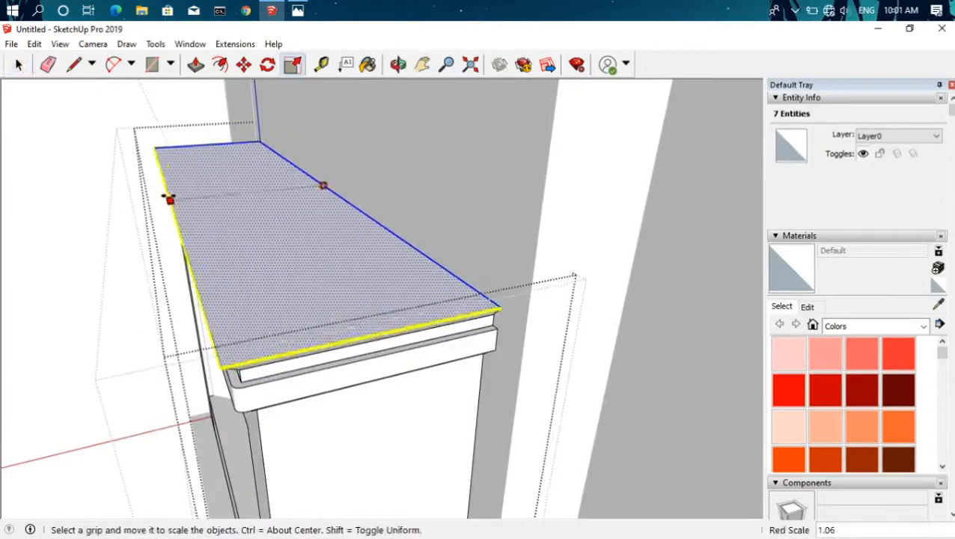
middle_drag(196, 277, 223, 227)
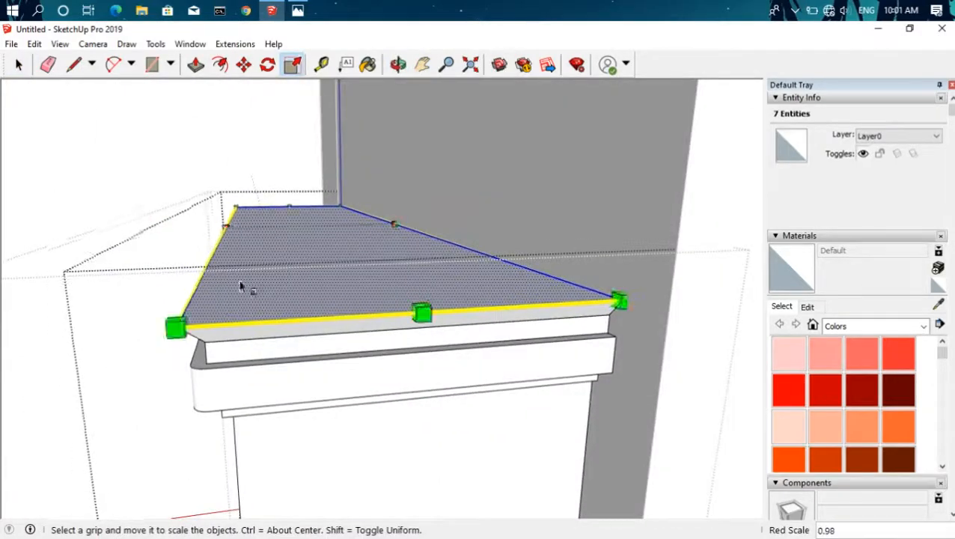
middle_drag(239, 287, 522, 315)
key(space)
key(space)
click(423, 65)
drag(569, 277, 320, 145)
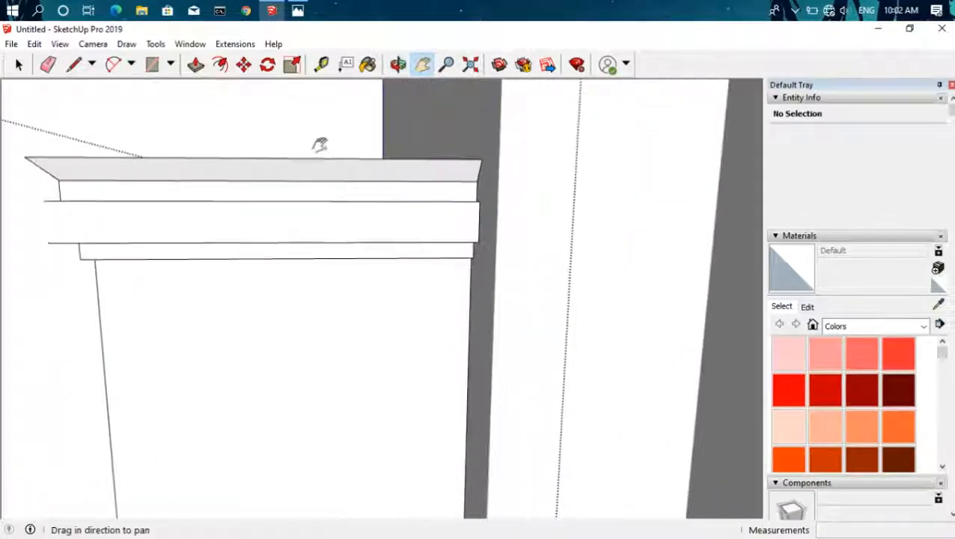
middle_drag(320, 145, 315, 271)
scroll(315, 271, down, 5)
scroll(135, 325, up, 3)
middle_drag(135, 325, 258, 343)
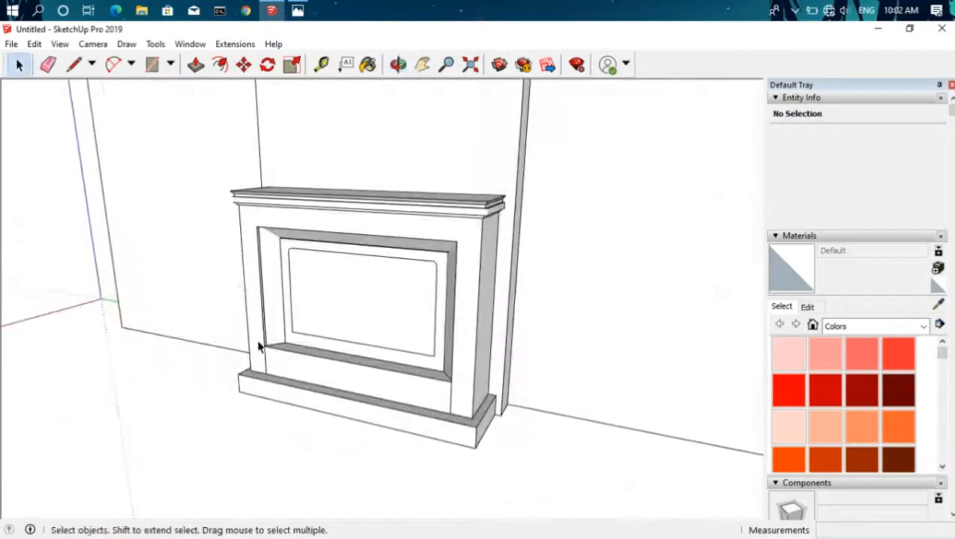
Step: Paint the surround's angled inner side and top strips with Color M01
click(303, 11)
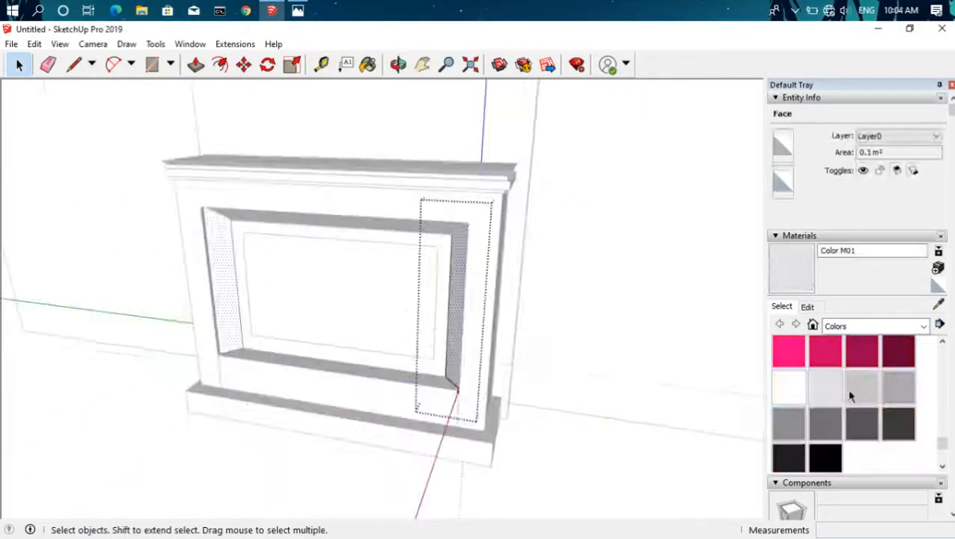
double_click(391, 226)
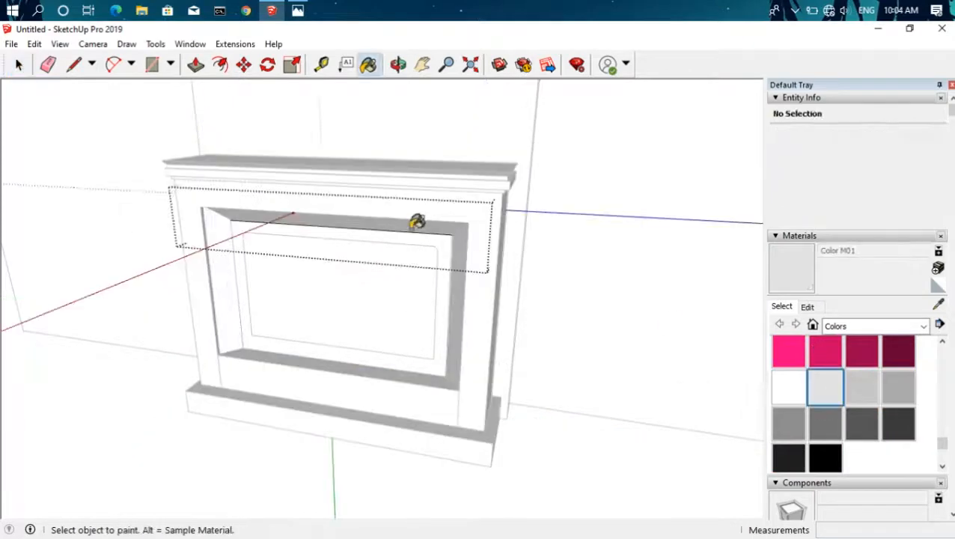
middle_drag(147, 401, 430, 138)
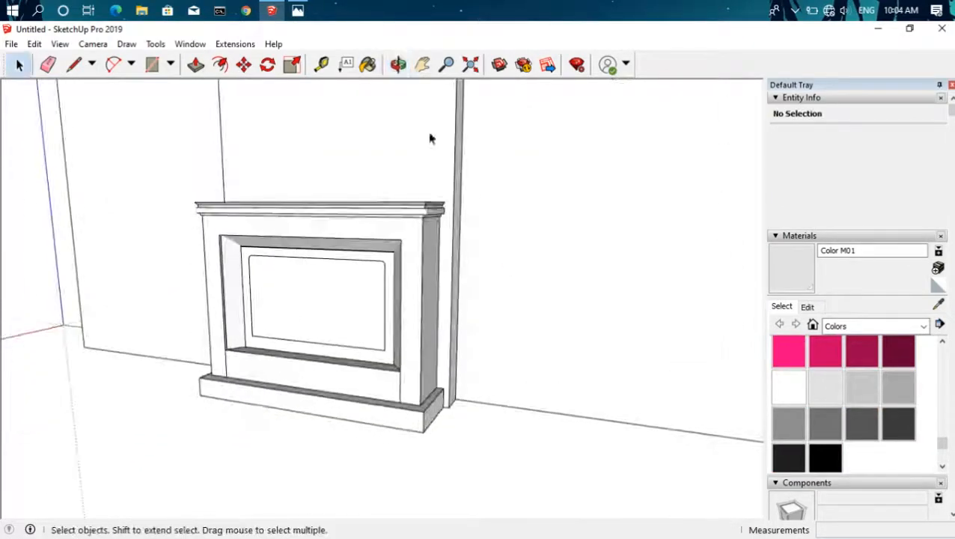
Step: Check the reference photo, open the slab group beneath the inner frame, and paint its faces with Color M06
key(alt+Tab)
click(623, 50)
double_click(372, 387)
double_click(375, 397)
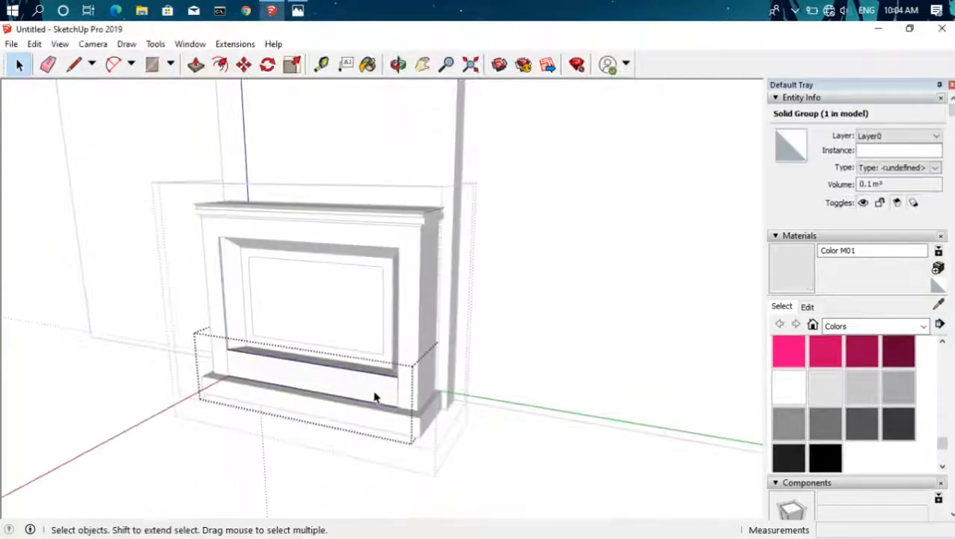
click(364, 389)
scroll(370, 378, up, 3)
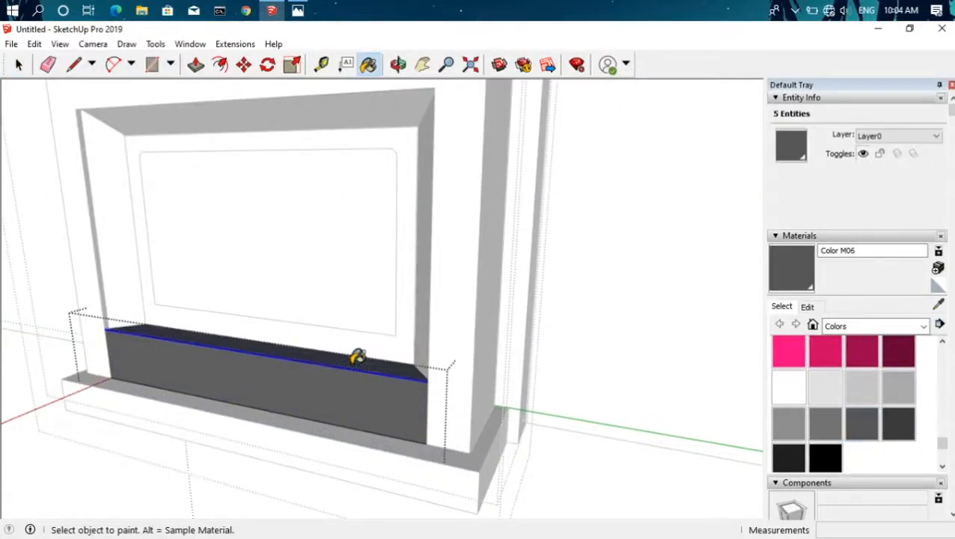
key(Escape)
scroll(411, 315, down, 5)
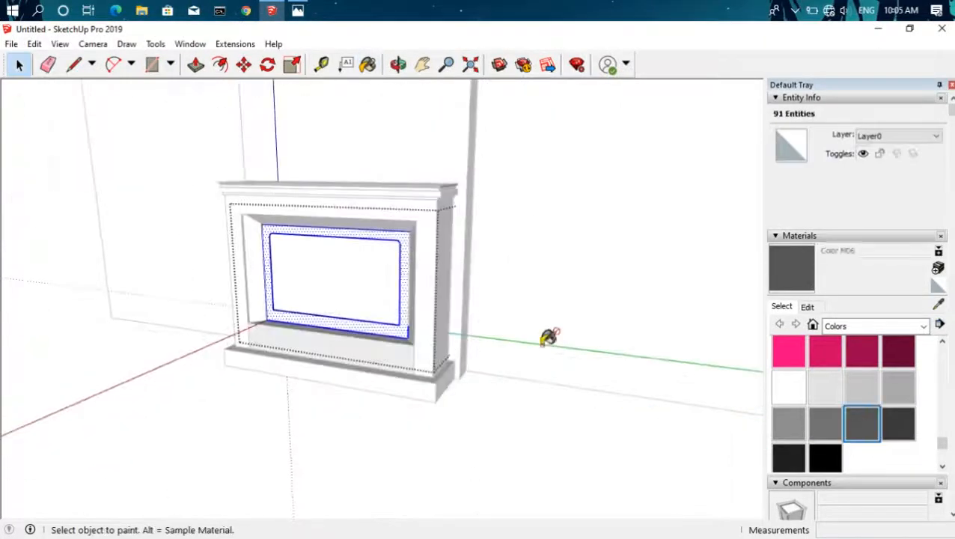
Step: Paint the inner frame around the rounded opening with Color M06 and leave its group
click(380, 330)
key(space)
click(316, 424)
Step: Paint the hearth slab at the base of the fireplace with Color M07
middle_drag(409, 393, 370, 397)
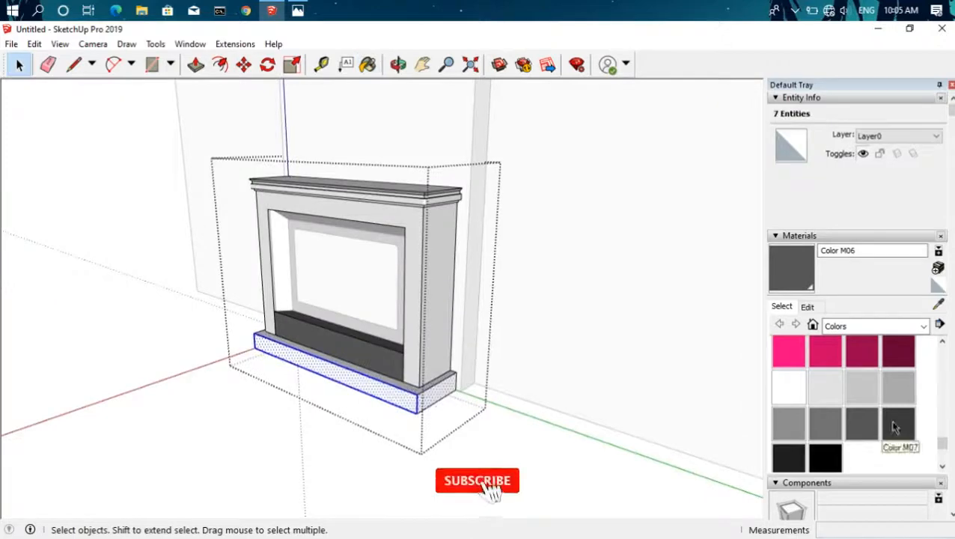
click(896, 427)
click(404, 397)
mouse_move(561, 393)
middle_down()
mouse_move(674, 390)
mouse_move(573, 408)
mouse_move(485, 365)
mouse_move(509, 361)
middle_up()
key(space)
click(608, 362)
Step: Open the inner frame group, select the rounded opening's face, and import the image "texture" as a texture onto it
scroll(574, 407, down, 2)
double_click(427, 302)
scroll(453, 322, up, 2)
double_click(453, 322)
click(452, 321)
middle_drag(453, 321, 487, 321)
click(11, 43)
click(81, 263)
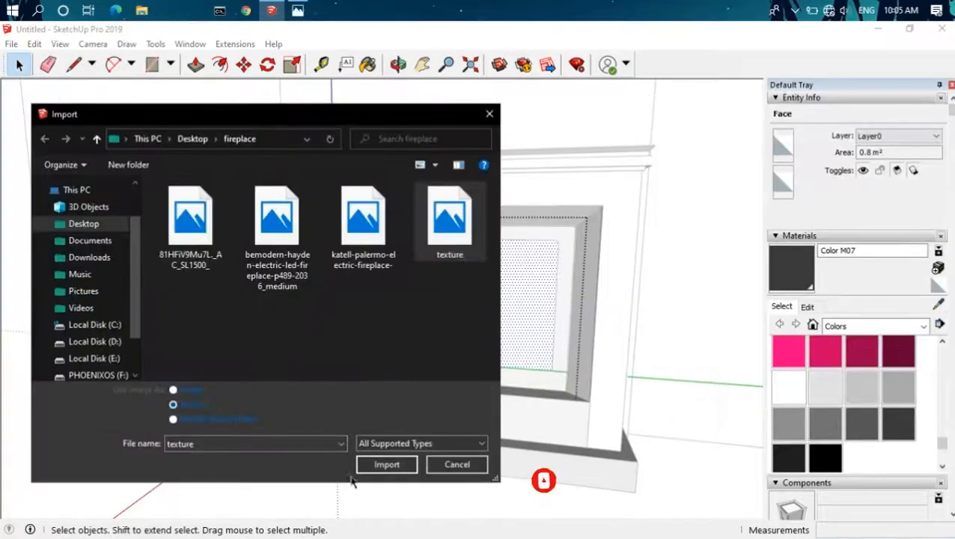
click(384, 465)
shift+click(558, 241)
click(210, 405)
click(210, 405)
Step: Paint the front and side faces of the chimney breast behind the fireplace with Granite Light Gray from the Stone materials
scroll(210, 405, down, 3)
middle_drag(210, 405, 247, 382)
scroll(377, 352, up, 2)
middle_drag(429, 379, 404, 277)
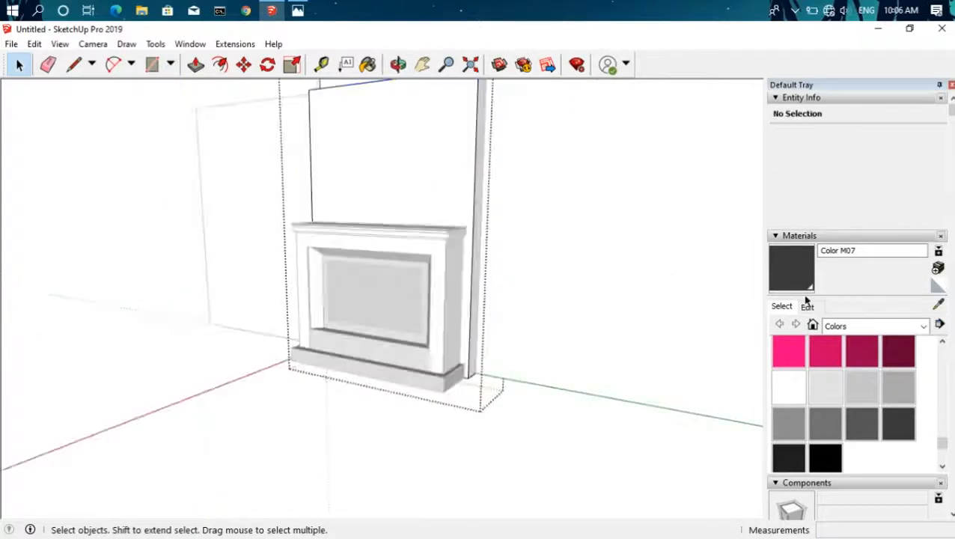
click(876, 326)
click(876, 453)
click(898, 356)
click(450, 181)
scroll(484, 187, up, 3)
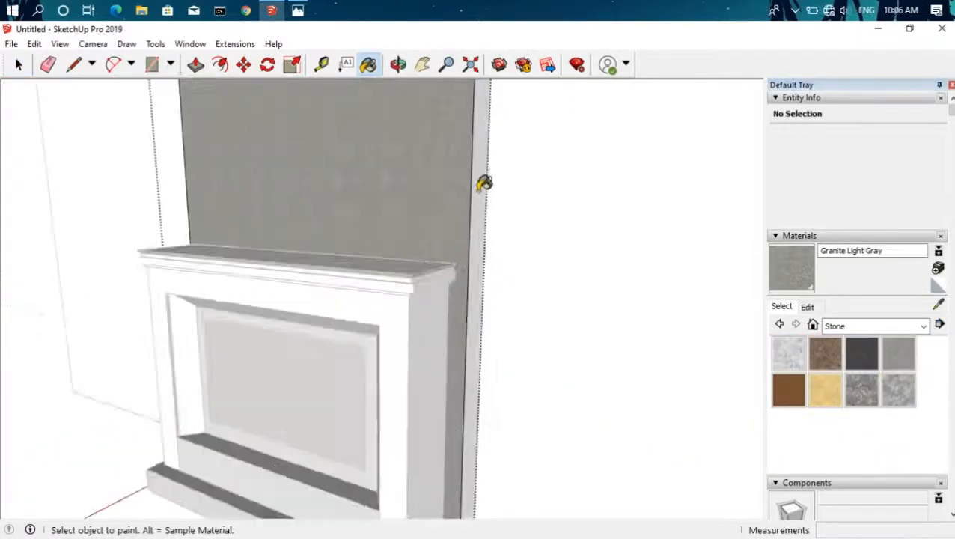
middle_drag(483, 185, 662, 189)
click(295, 232)
middle_drag(295, 232, 185, 285)
scroll(185, 285, down, 2)
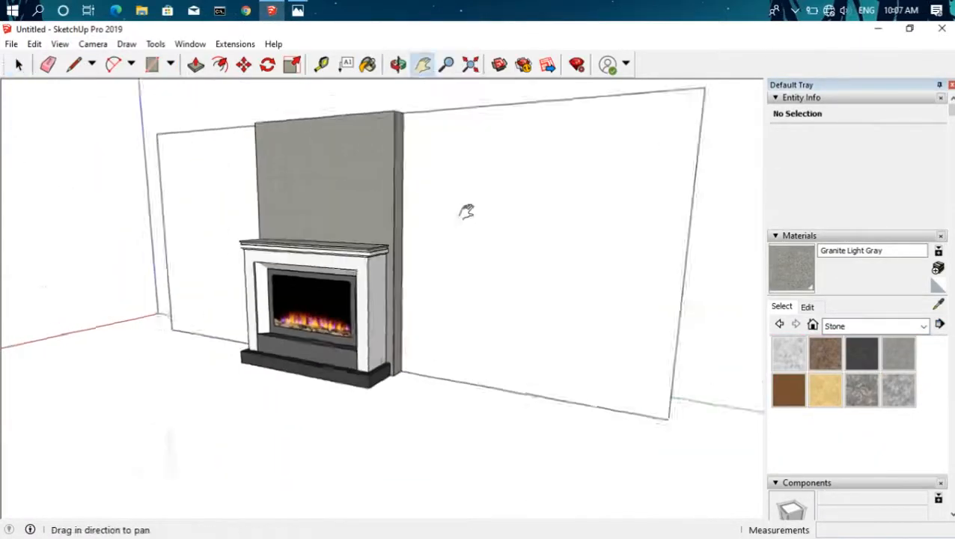
Step: Paint the wall on both sides of the chimney breast with Color M05 from the Colors collection
scroll(465, 211, up, 2)
click(876, 326)
click(887, 376)
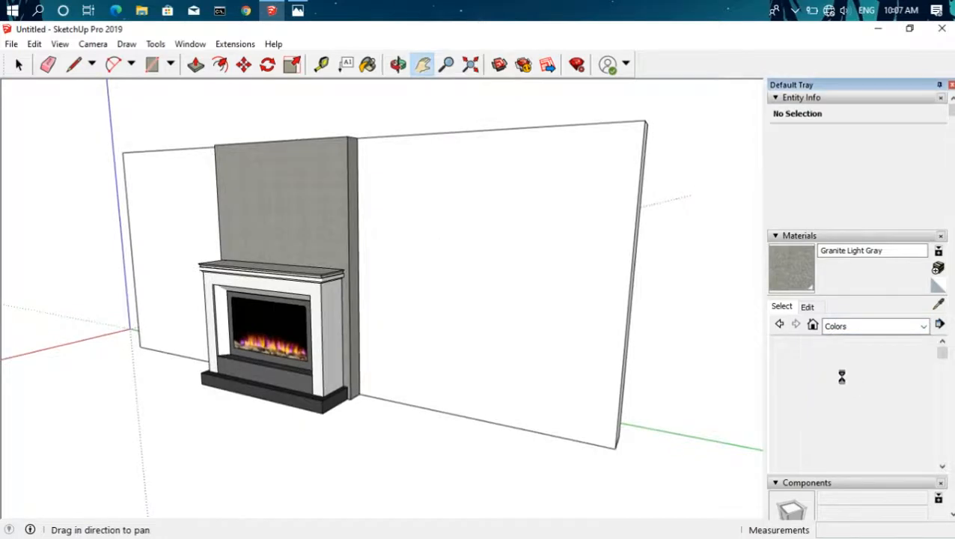
scroll(844, 380, down, 8)
click(824, 428)
click(501, 285)
click(179, 239)
key(space)
Step: Check the reference photo and examine the chimney breast area above the mantel
click(298, 11)
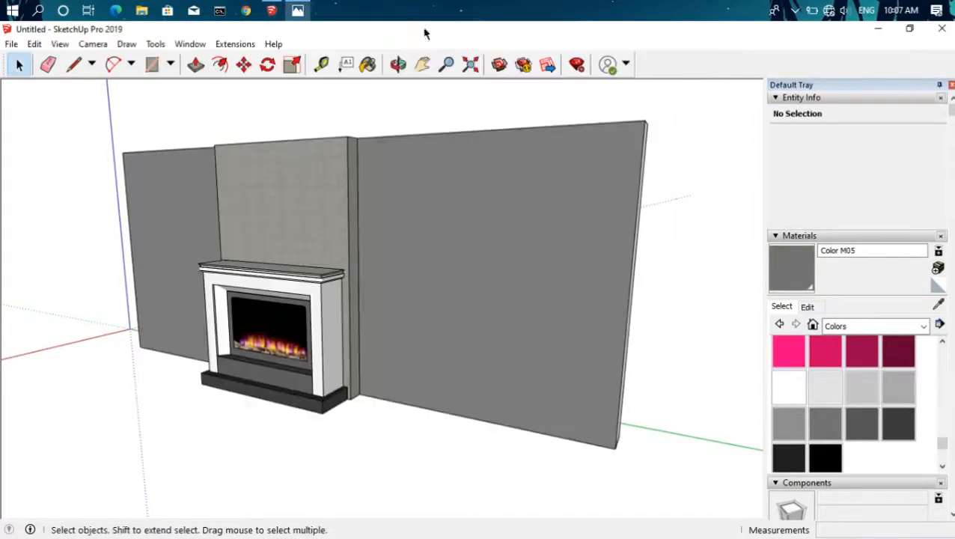
scroll(402, 117, up, 5)
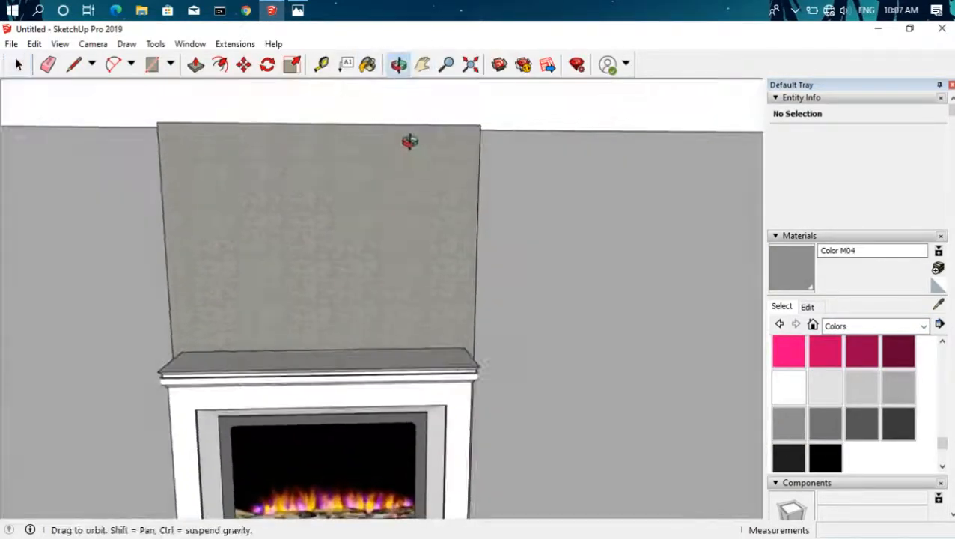
middle_drag(410, 141, 342, 177)
scroll(346, 176, up, 2)
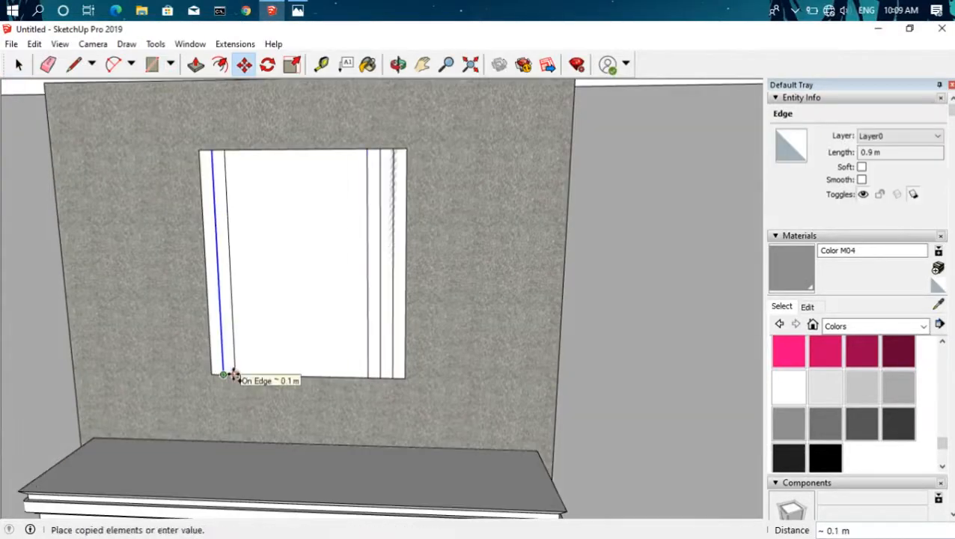
Step: Copy the left vertical edges of the rectangle above the mantel inward to form evenly spaced vertical strips
click(234, 376)
drag(234, 373, 235, 365)
key(ctrl+z)
key(space)
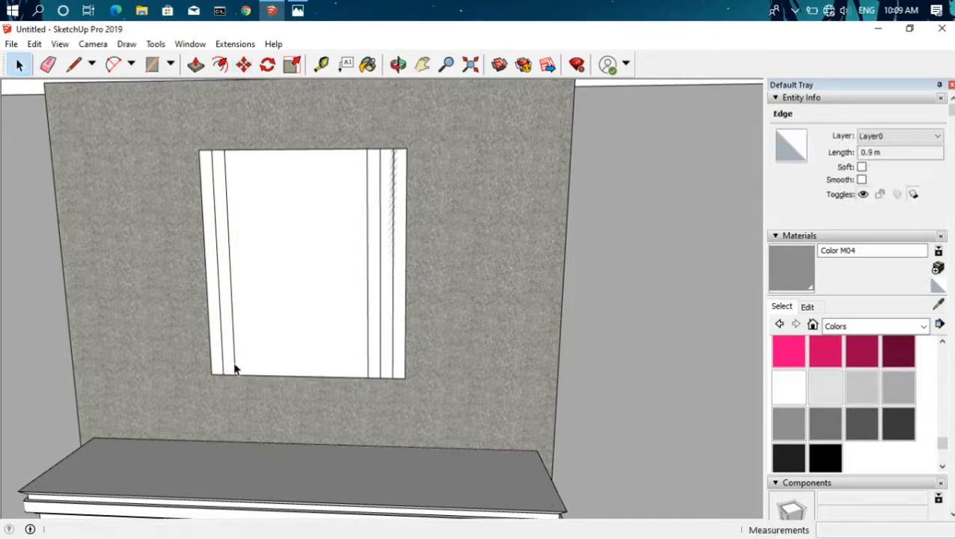
click(233, 367)
key(m)
key(ctrl)
click(235, 374)
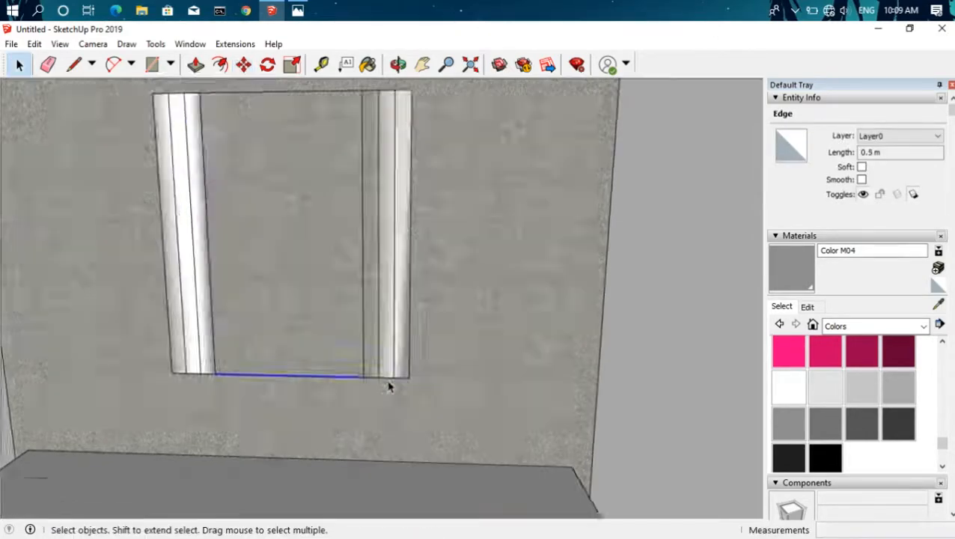
Step: Select the segments of the rectangle's bottom edge and copy them upward to start the horizontal strips
scroll(382, 383, up, 3)
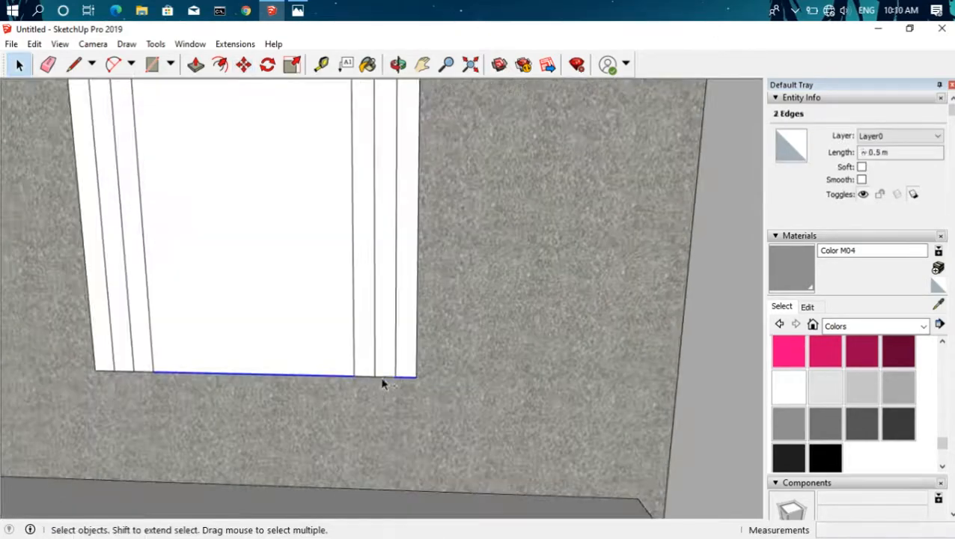
key(m)
key(ctrl)
click(417, 377)
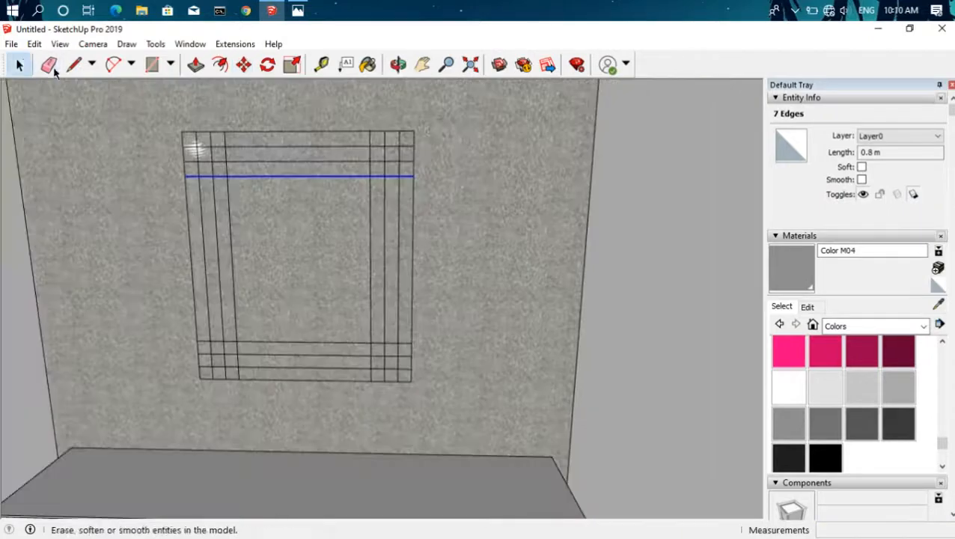
Step: Erase the grid's outer corner edges to leave stepped corners, and pull the frame's squares and strips out from the wall
scroll(399, 126, up, 3)
key(e)
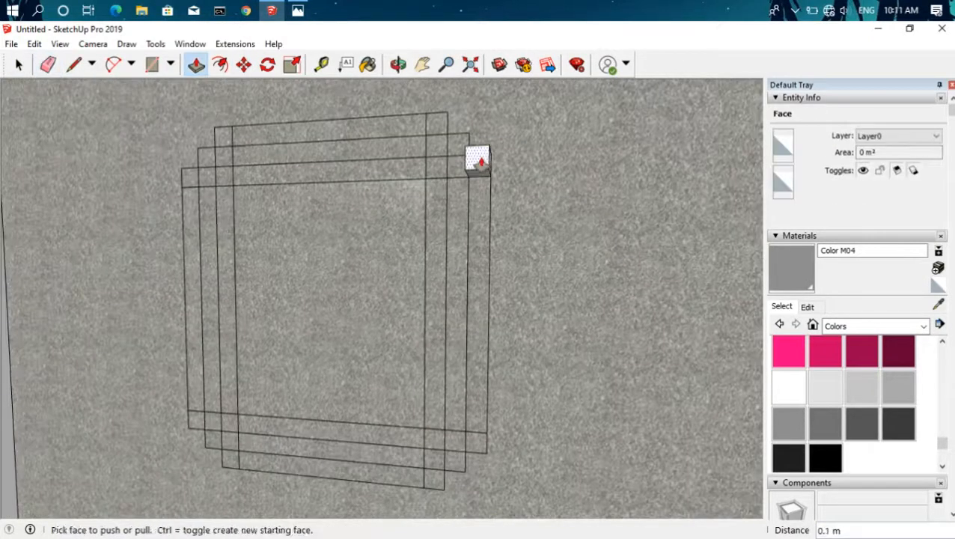
middle_drag(478, 159, 456, 202)
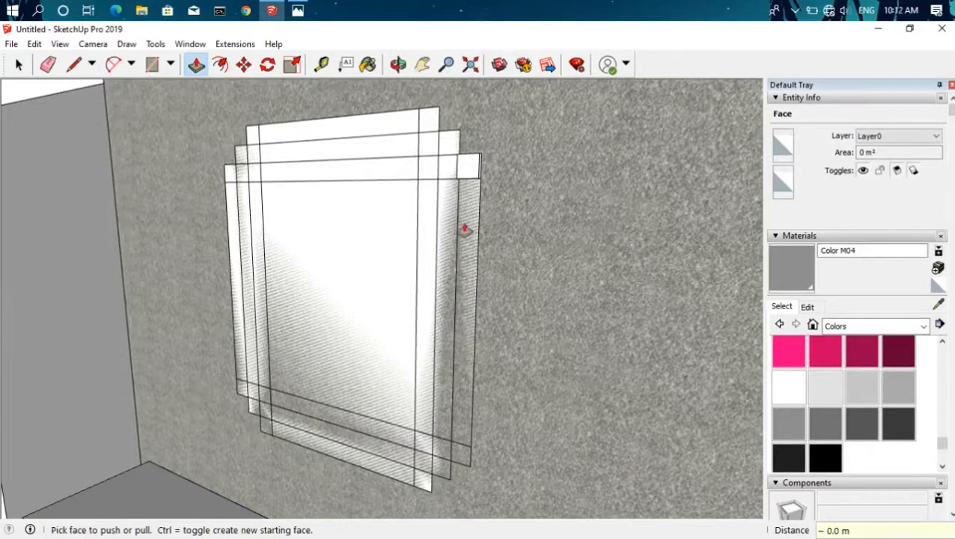
middle_drag(424, 166, 471, 103)
scroll(448, 217, down, 3)
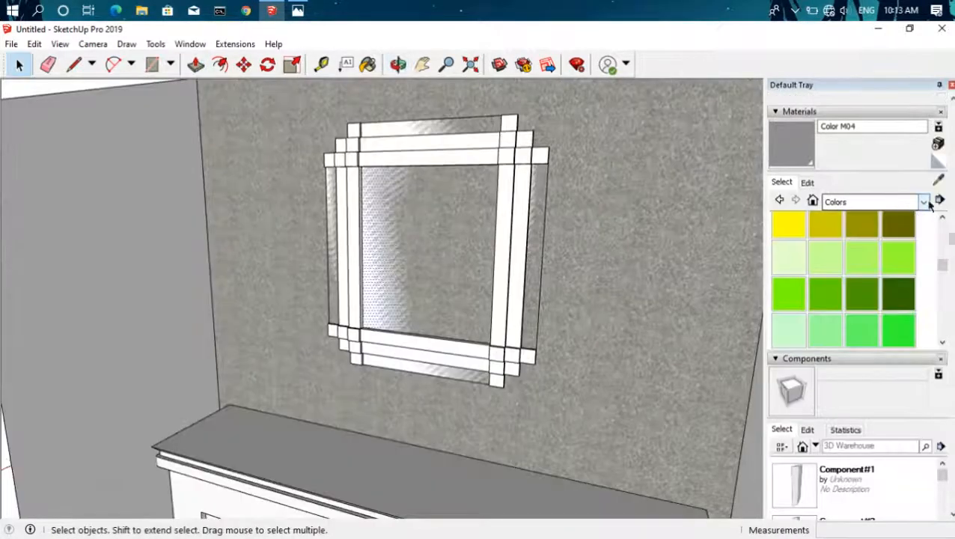
Step: Paint alternating strips and squares of the stepped frame with Carrera Marble from the Stone materials
click(885, 202)
click(861, 331)
click(789, 228)
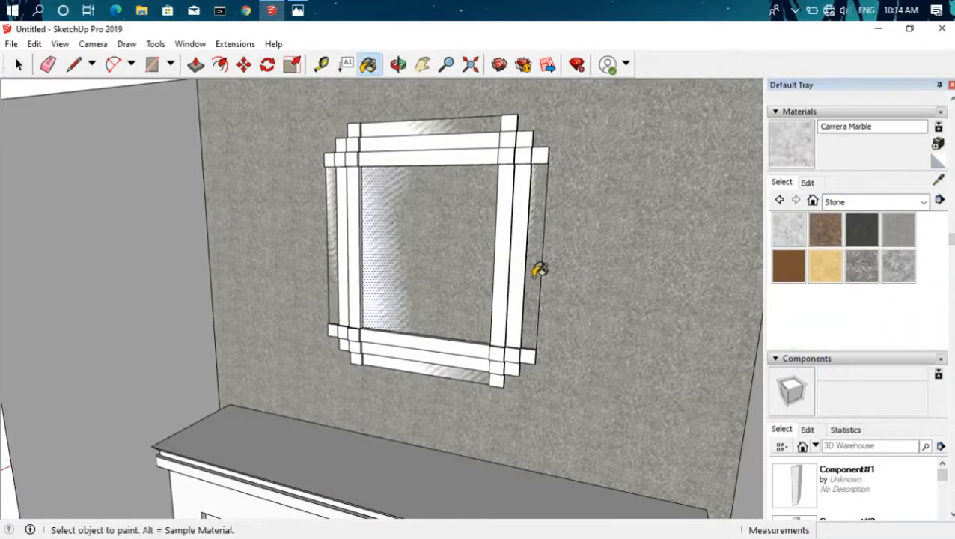
scroll(539, 271, up, 3)
scroll(540, 271, down, 2)
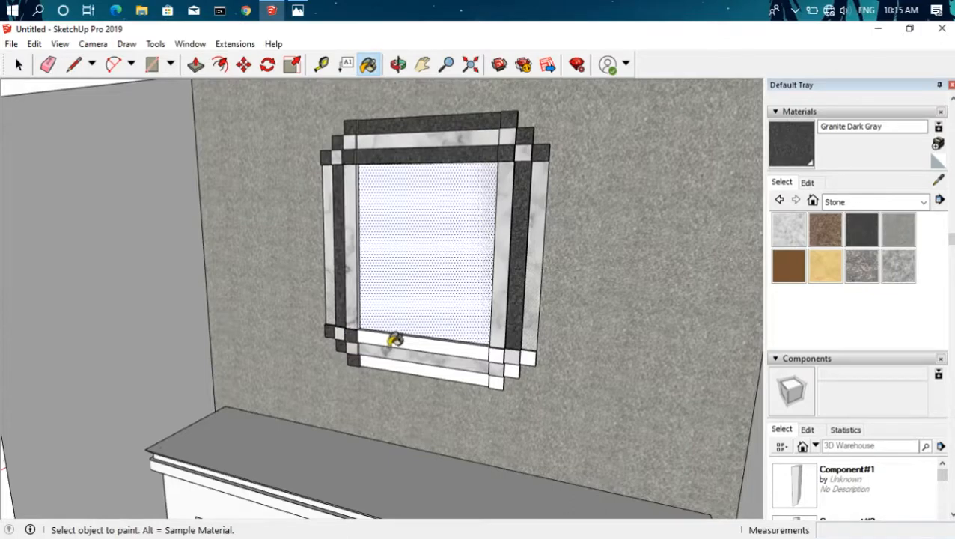
Step: Paint the remaining lower strips and corner squares of the stepped frame with Granite Dark Gray
scroll(511, 378, up, 2)
click(499, 380)
scroll(479, 374, up, 2)
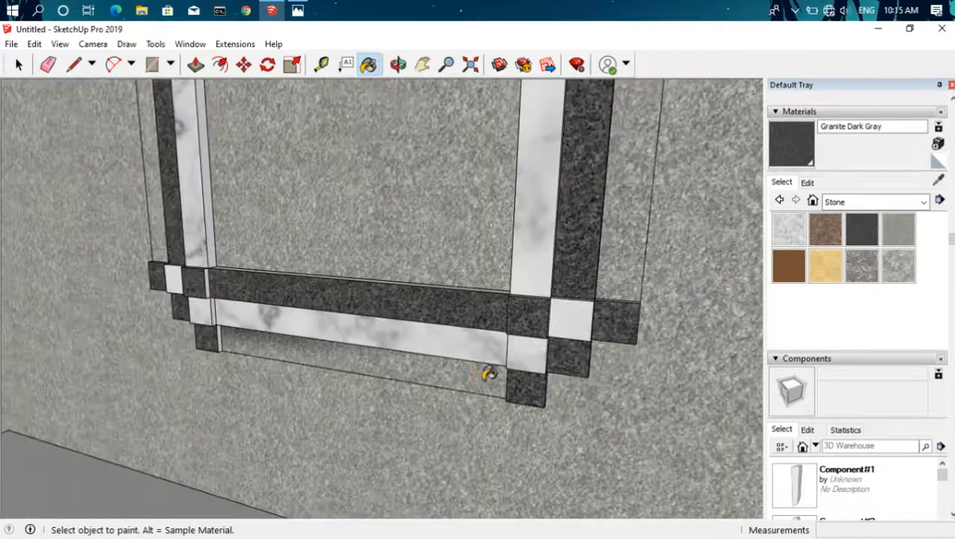
middle_drag(483, 378, 551, 320)
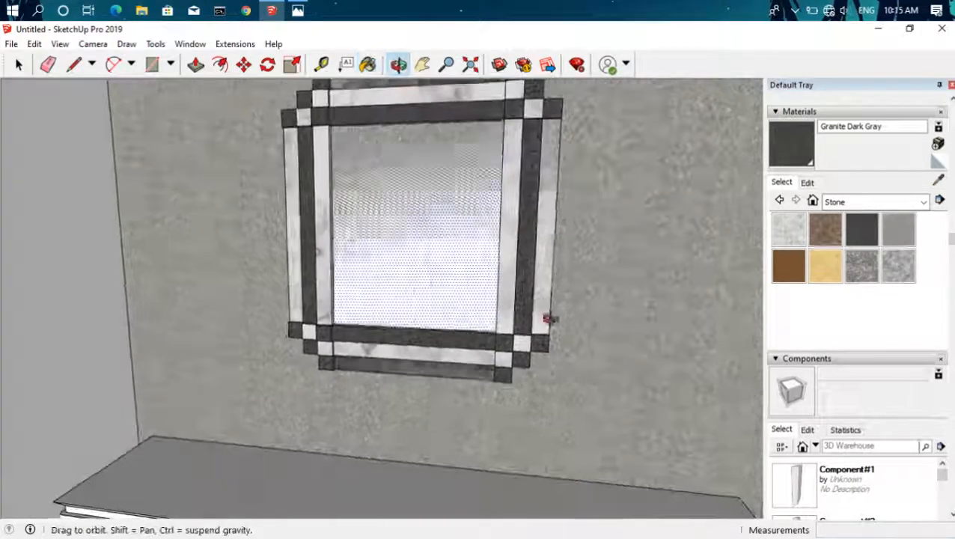
Step: Try Stone Vein Gray on the panel inside the stepped frame and switch to another material collection
scroll(488, 380, down, 3)
click(891, 270)
click(477, 271)
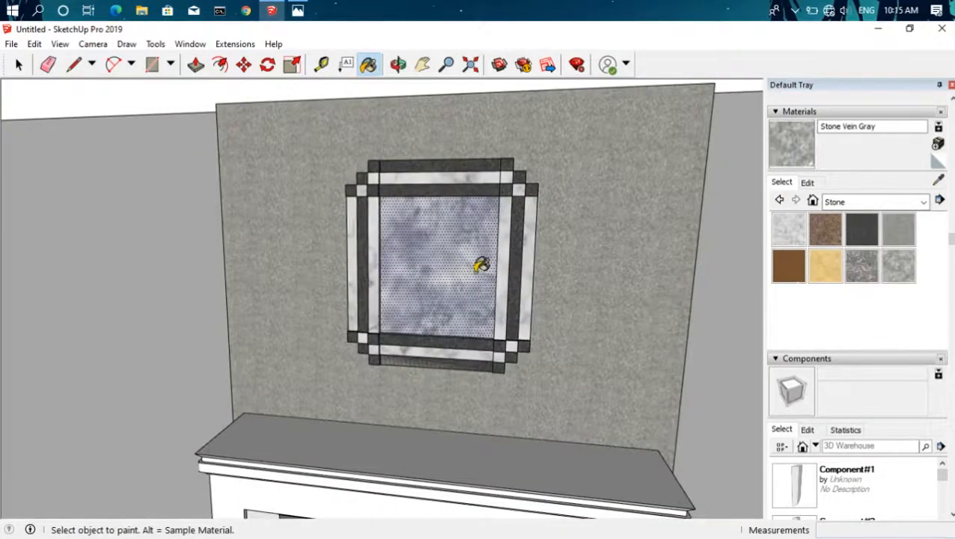
click(883, 202)
click(862, 295)
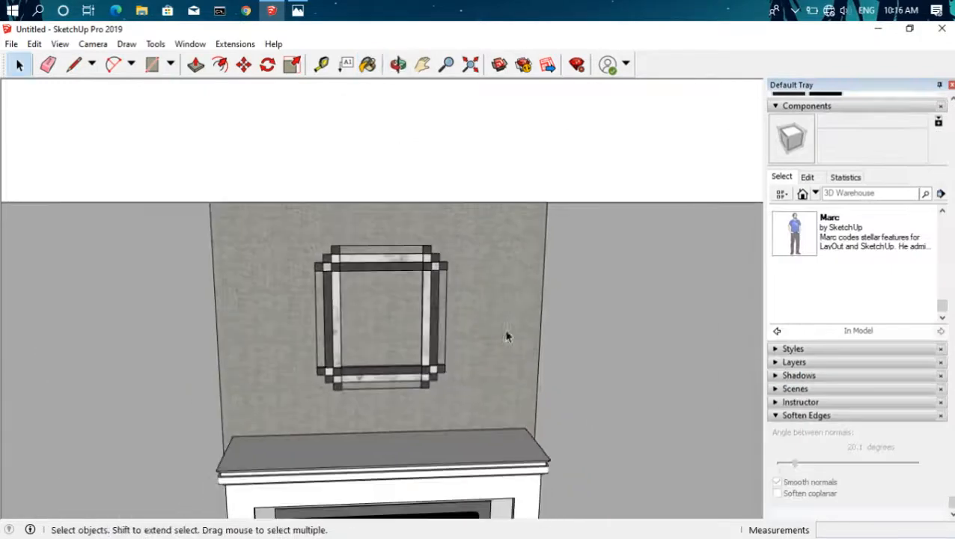
Step: Paint the room's floor with Wood Floor from the Wood materials
scroll(437, 358, up, 2)
shift+middle_drag(437, 358, 405, 276)
scroll(405, 276, down, 3)
middle_drag(540, 395, 235, 400)
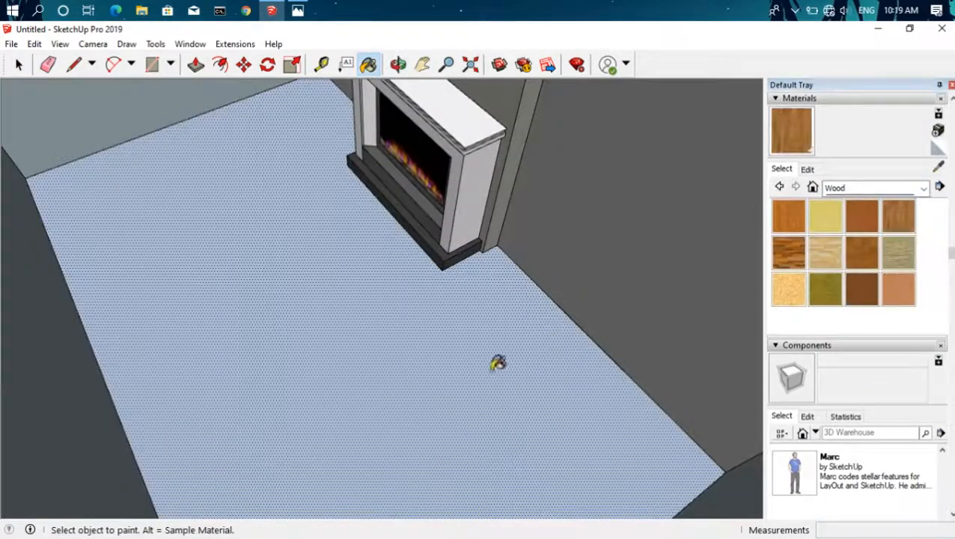
click(498, 363)
key(space)
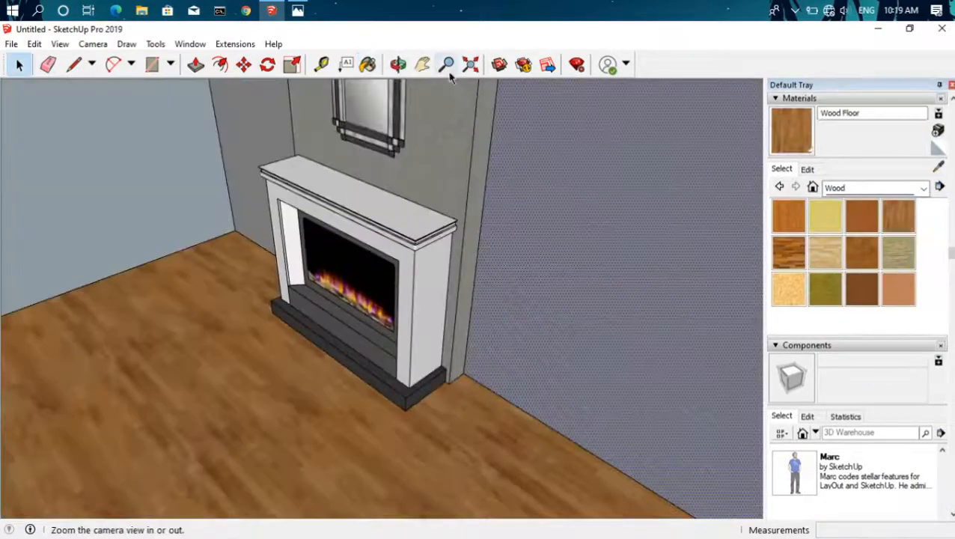
Step: Examine the finished fireplace, framed panel and surrounding room from several angles
click(427, 64)
mouse_move(447, 140)
mouse_down()
mouse_move(456, 123)
mouse_move(435, 138)
mouse_up()
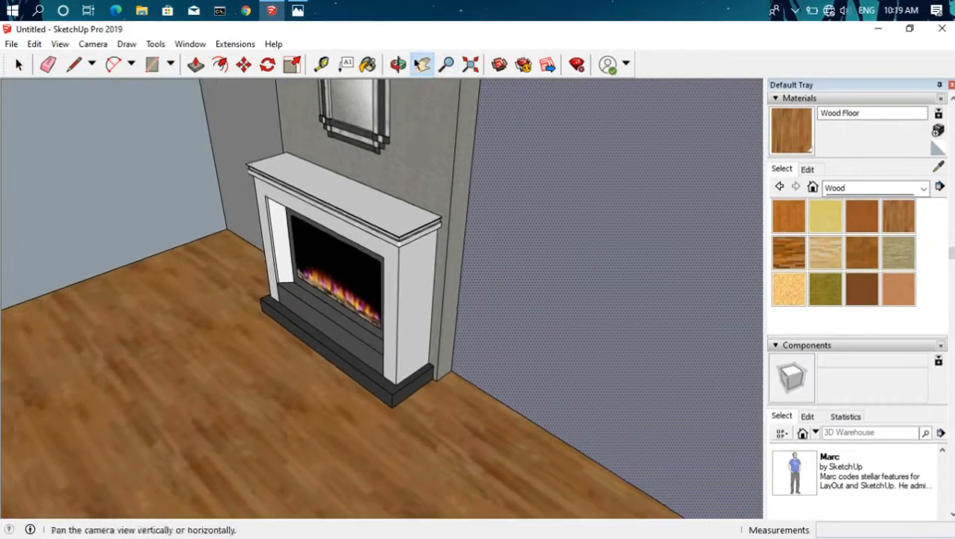
drag(404, 84, 446, 48)
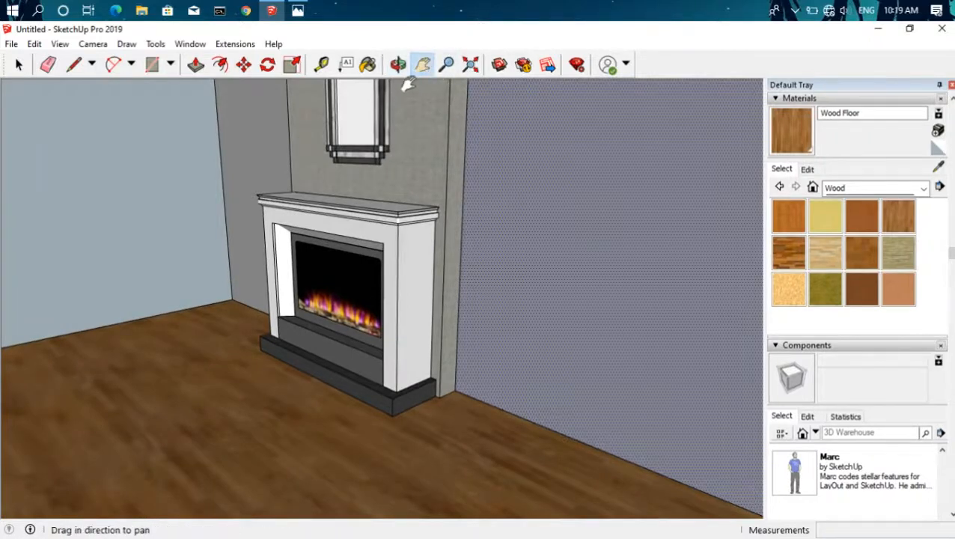
drag(420, 178, 437, 207)
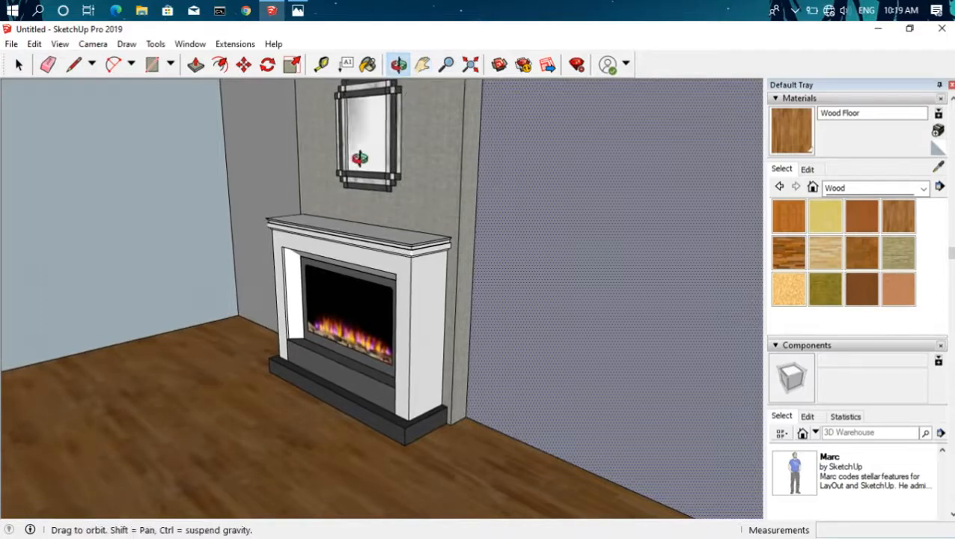
drag(360, 158, 549, 162)
scroll(408, 155, up, 2)
drag(369, 163, 554, 152)
drag(408, 223, 247, 330)
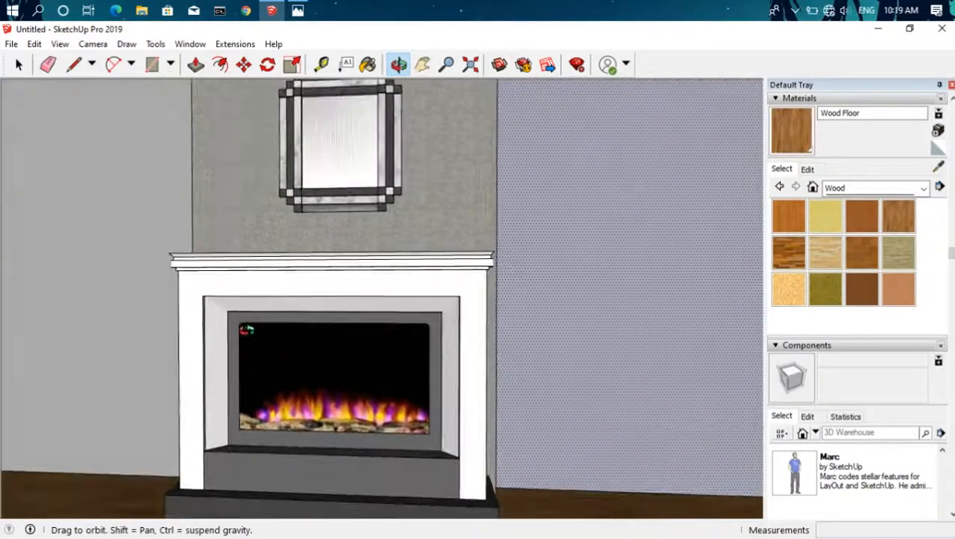
drag(409, 321, 241, 327)
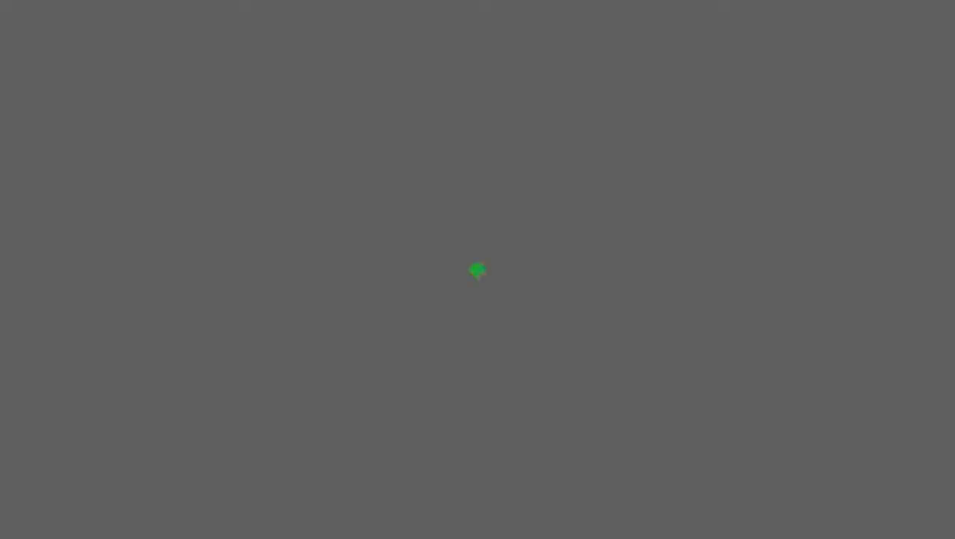